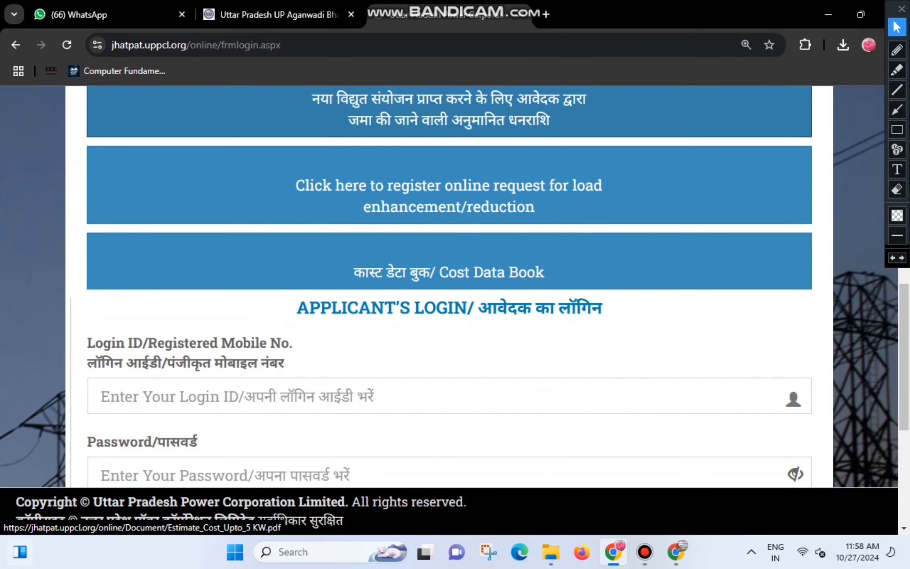
{"action": "scroll", "coordinate": [449, 276], "scroll_direction": "down", "scroll_amount": 2}
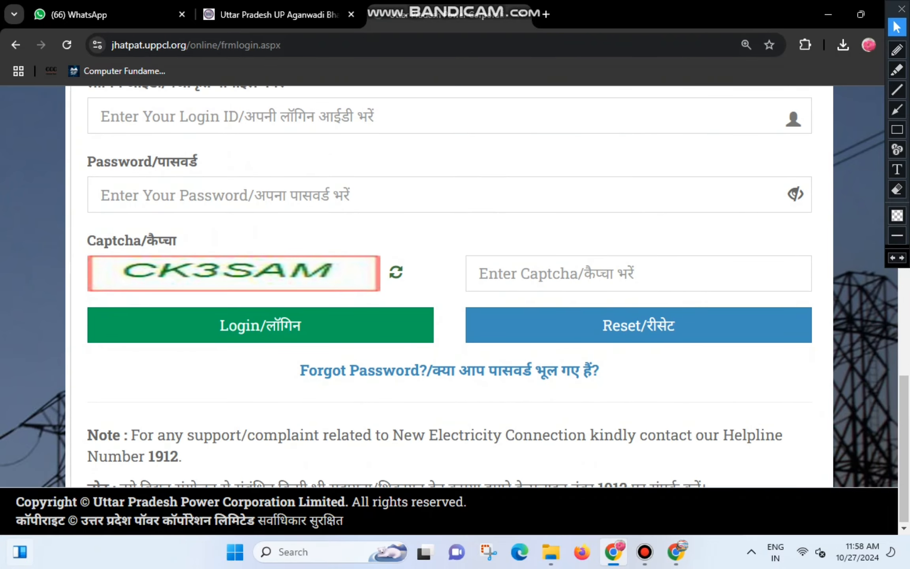
{"action": "scroll", "coordinate": [449, 286], "scroll_direction": "up", "scroll_amount": 15}
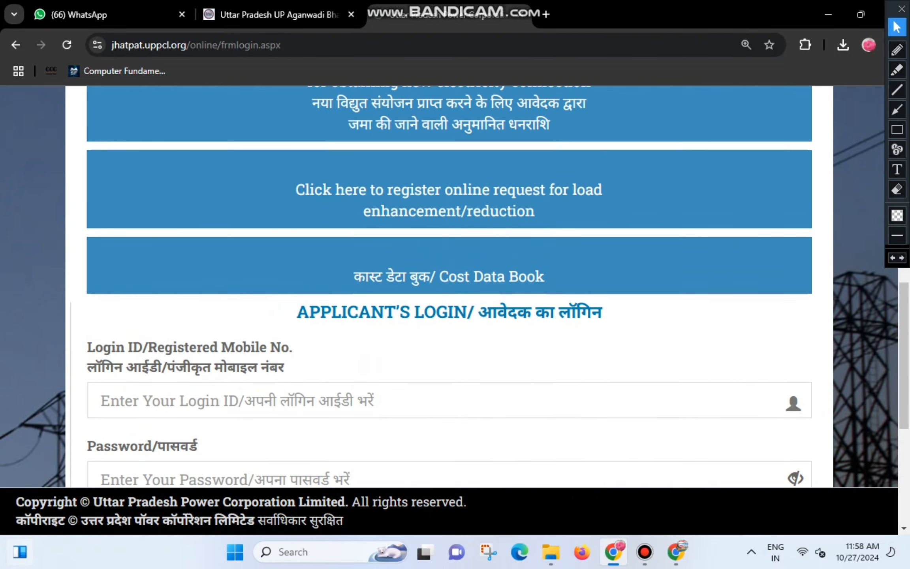
{"action": "scroll", "coordinate": [449, 286], "scroll_direction": "up", "scroll_amount": 8}
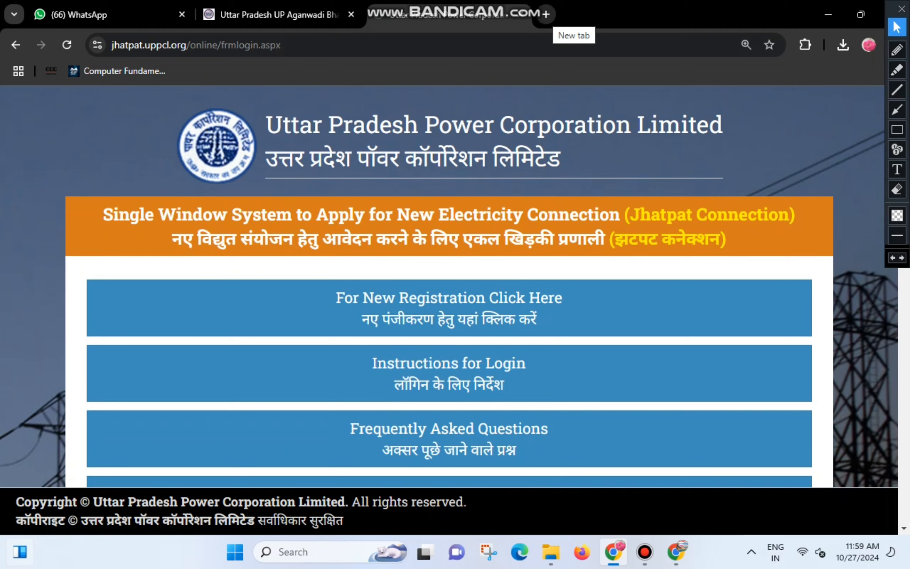
Search Google for "jhatpat connection" in a new tab.
{"action": "left_click", "coordinate": [546, 15]}
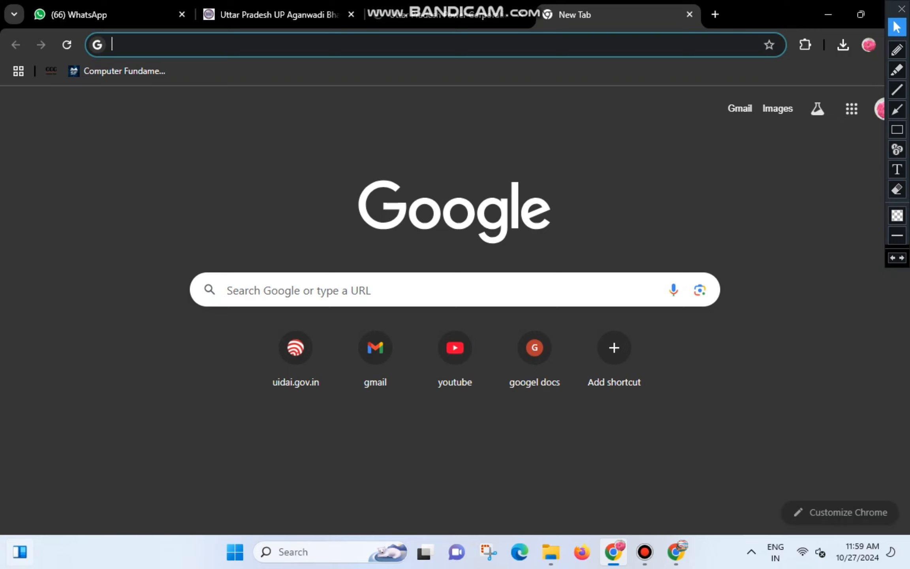
{"action": "type", "text": "jhatpat con"}
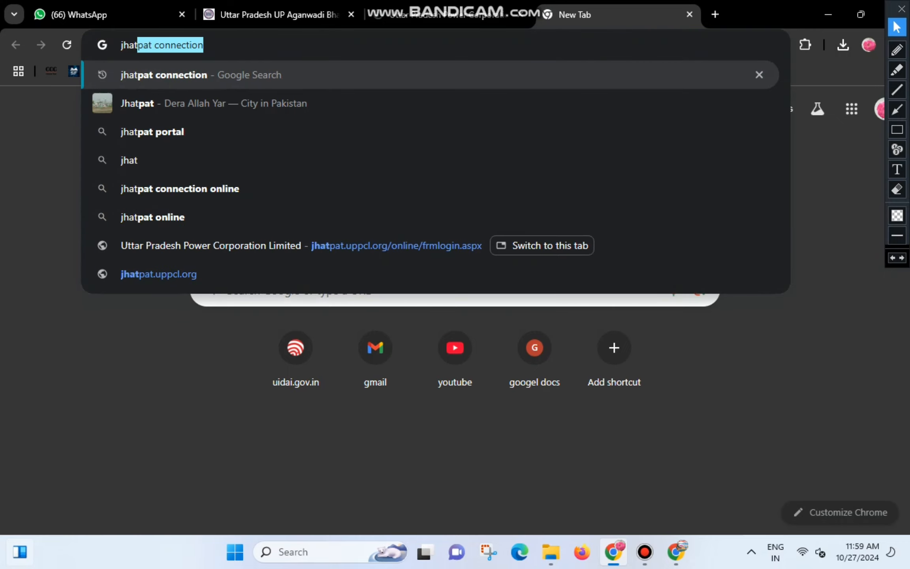
{"action": "type", "text": "n"}
{"action": "key", "text": "Return"}
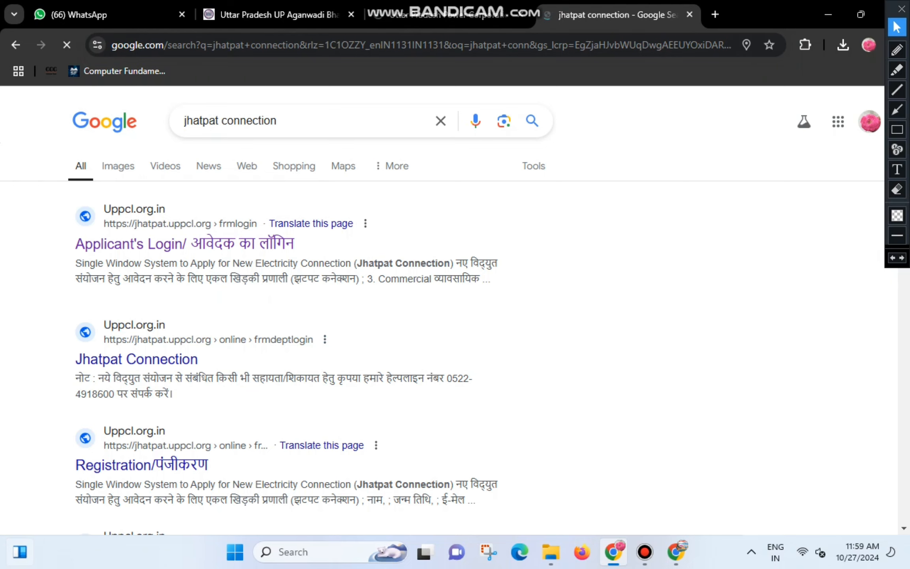
Box the Applicant's Login search result in red, open that page and close its introductory portal notice.
{"action": "left_click", "coordinate": [897, 129]}
{"action": "mouse_move", "coordinate": [67, 232]}
{"action": "left_mouse_down"}
{"action": "mouse_move", "coordinate": [231, 258]}
{"action": "mouse_move", "coordinate": [306, 258]}
{"action": "left_mouse_up"}
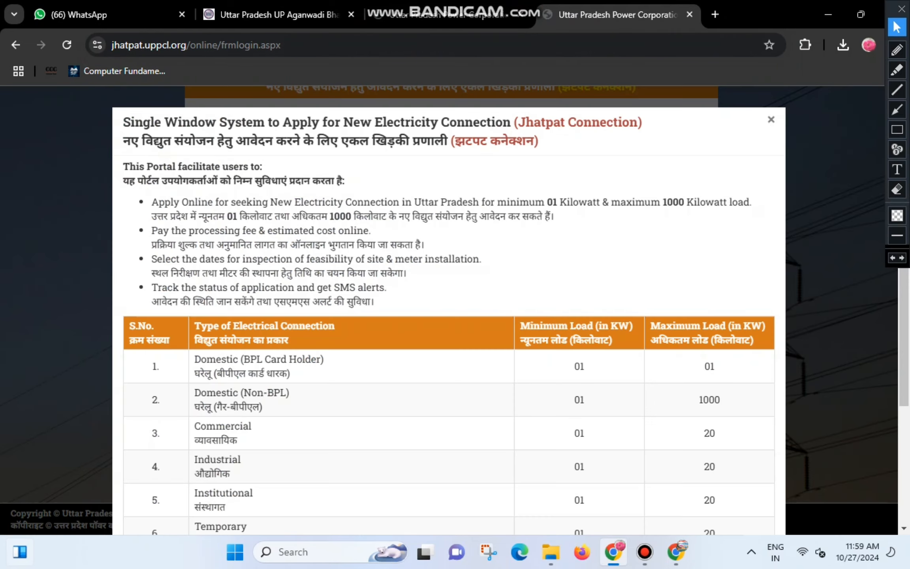
{"action": "left_click", "coordinate": [771, 120]}
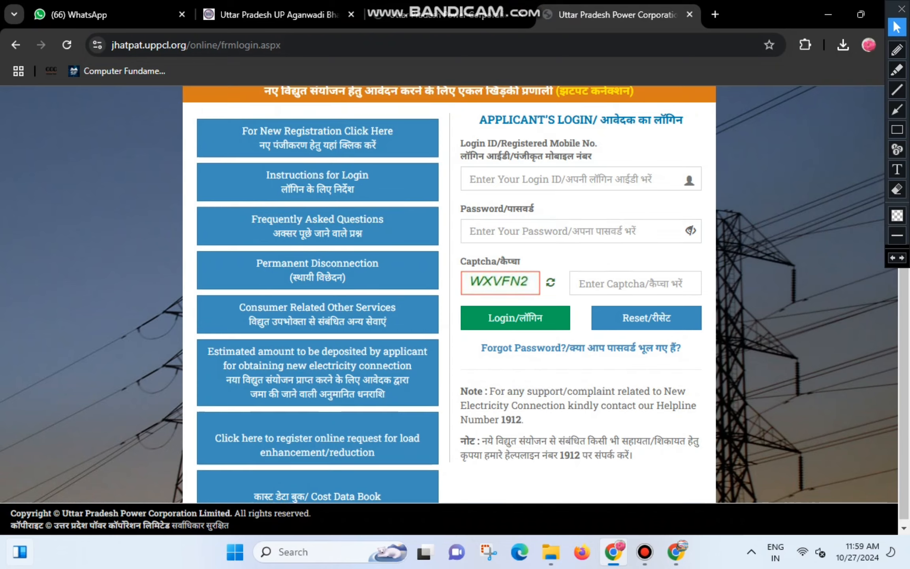
Outline the For New Registration link with a red rectangle and open the registration page.
{"action": "scroll", "coordinate": [449, 294], "scroll_direction": "up", "scroll_amount": 1}
{"action": "scroll", "coordinate": [449, 294], "scroll_direction": "down", "scroll_amount": 2}
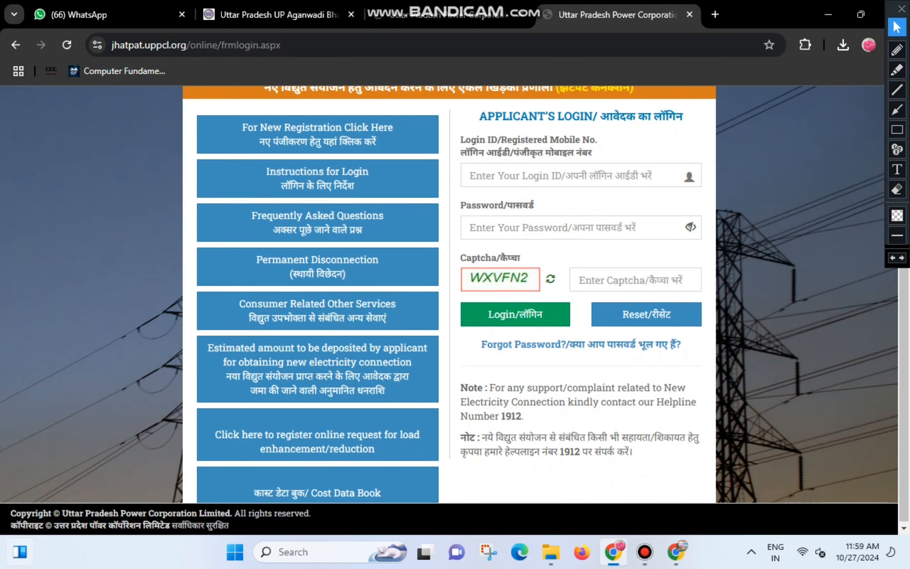
{"action": "scroll", "coordinate": [449, 295], "scroll_direction": "up", "scroll_amount": 2}
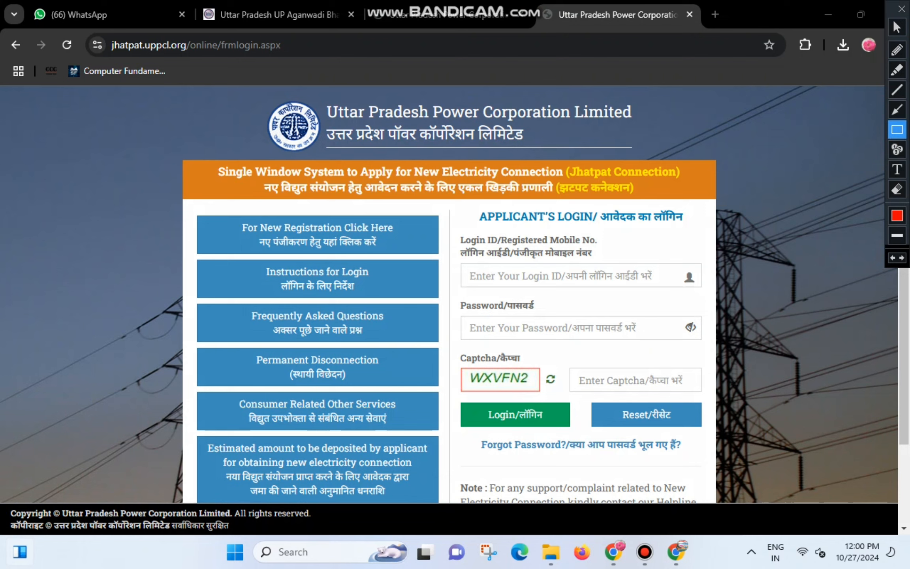
{"action": "mouse_move", "coordinate": [230, 215]}
{"action": "left_mouse_down"}
{"action": "mouse_move", "coordinate": [282, 253]}
{"action": "mouse_move", "coordinate": [389, 250]}
{"action": "left_mouse_up"}
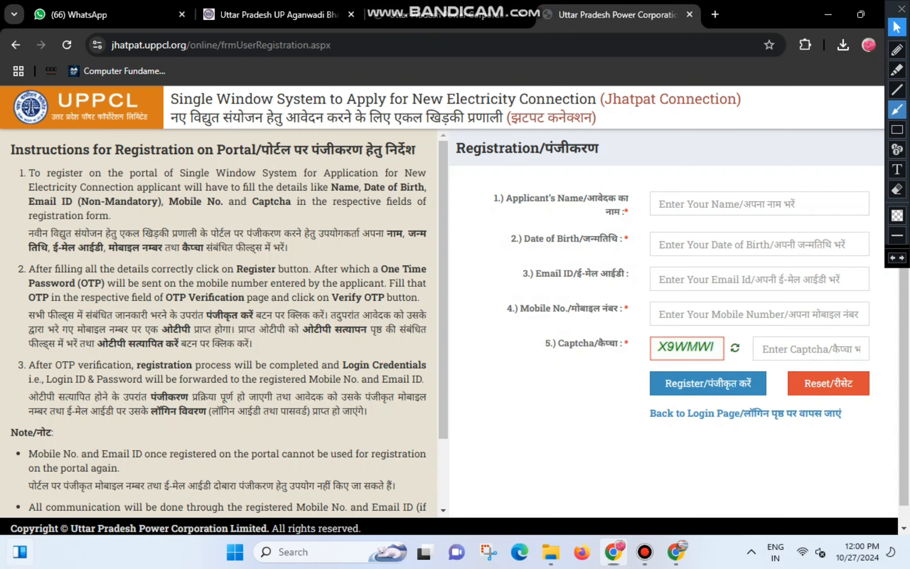
Draw red arrows to the registration form's name, date of birth, email, mobile number and captcha fields and its Register button.
{"action": "left_click", "coordinate": [897, 110]}
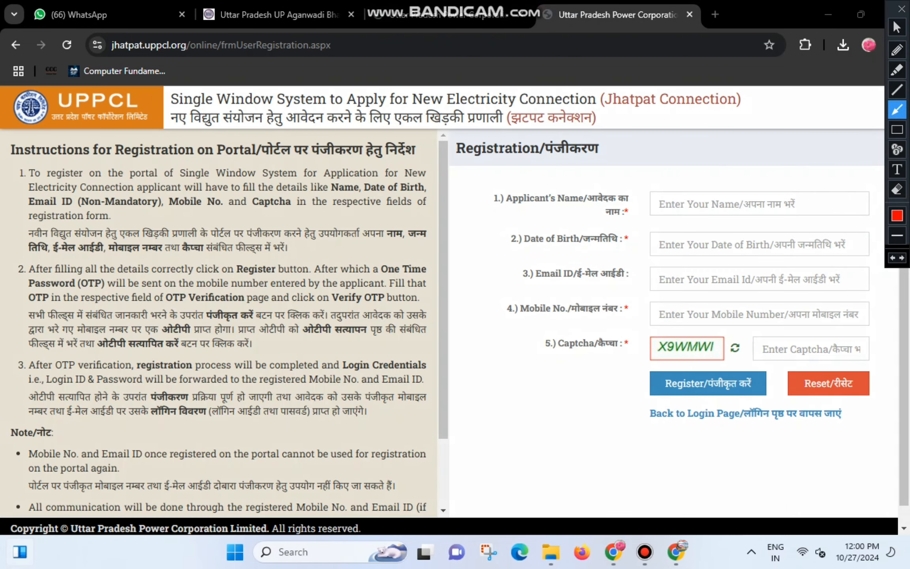
{"action": "left_click_drag", "start_coordinate": [615, 199], "coordinate": [662, 204]}
{"action": "left_click_drag", "start_coordinate": [616, 242], "coordinate": [663, 243]}
{"action": "left_click_drag", "start_coordinate": [634, 277], "coordinate": [678, 277]}
{"action": "left_click_drag", "start_coordinate": [619, 314], "coordinate": [667, 313]}
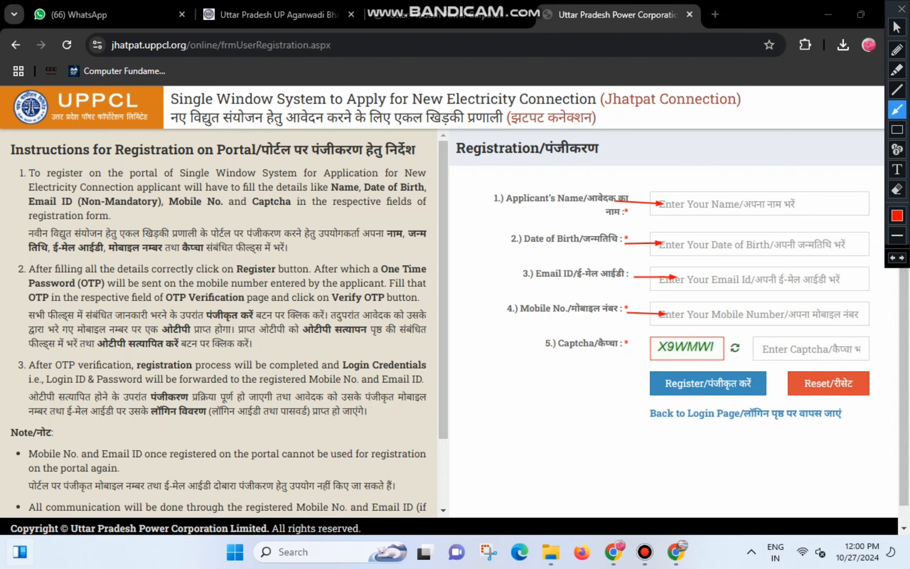
{"action": "left_click_drag", "start_coordinate": [705, 349], "coordinate": [774, 350]}
{"action": "left_click_drag", "start_coordinate": [592, 382], "coordinate": [650, 383]}
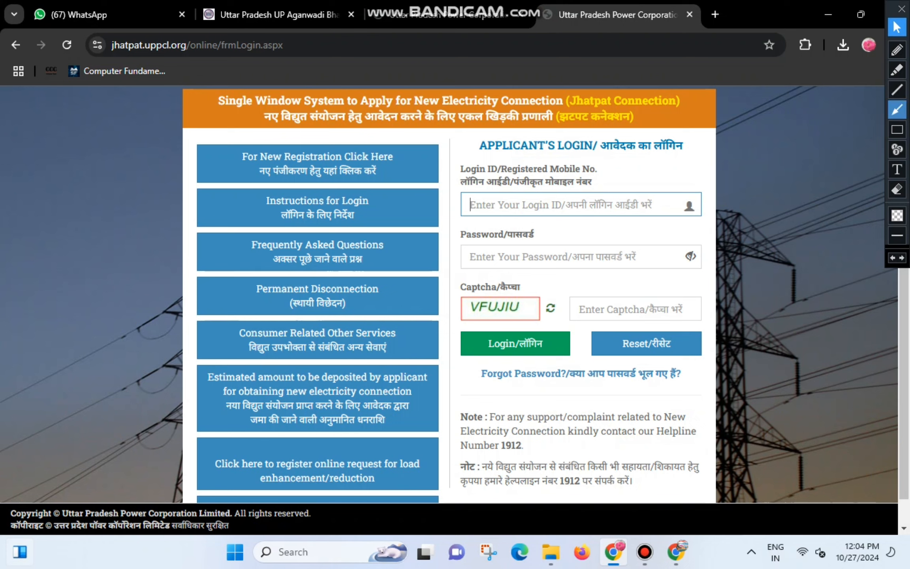
Annotate the applicant login form with red rectangles around Login ID, Password and Login, and an arrow to the captcha field.
{"action": "left_click", "coordinate": [897, 129]}
{"action": "mouse_move", "coordinate": [457, 189]}
{"action": "left_mouse_down"}
{"action": "mouse_move", "coordinate": [485, 216]}
{"action": "mouse_move", "coordinate": [665, 219]}
{"action": "left_mouse_up"}
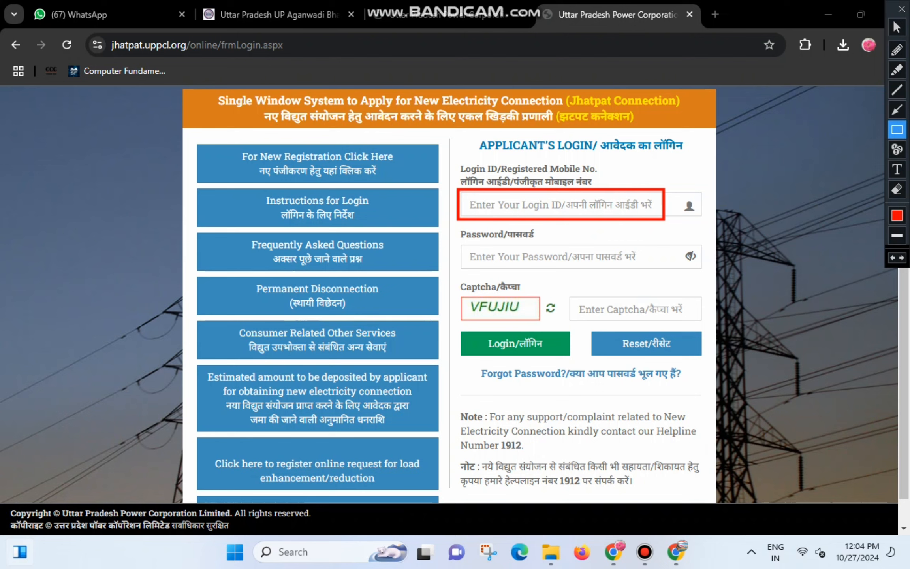
{"action": "mouse_move", "coordinate": [458, 243]}
{"action": "left_mouse_down"}
{"action": "mouse_move", "coordinate": [488, 266]}
{"action": "mouse_move", "coordinate": [583, 282]}
{"action": "mouse_move", "coordinate": [638, 270]}
{"action": "left_mouse_up"}
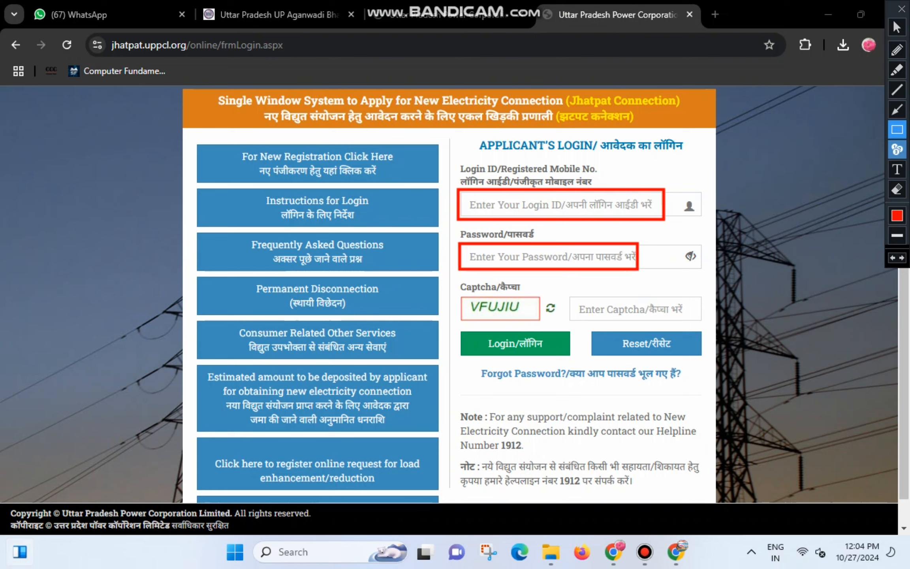
{"action": "left_click", "coordinate": [897, 110]}
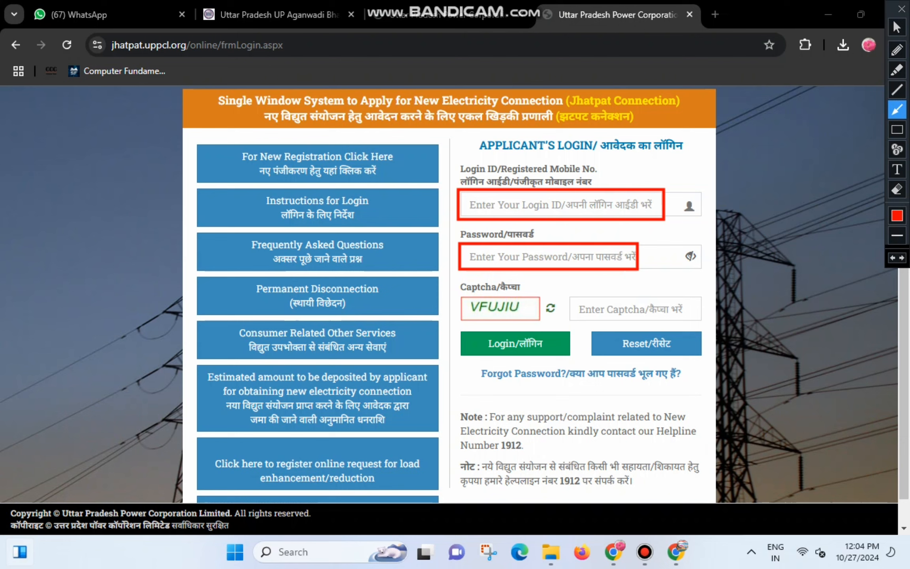
{"action": "left_click_drag", "start_coordinate": [540, 308], "coordinate": [589, 309]}
{"action": "left_click", "coordinate": [897, 129]}
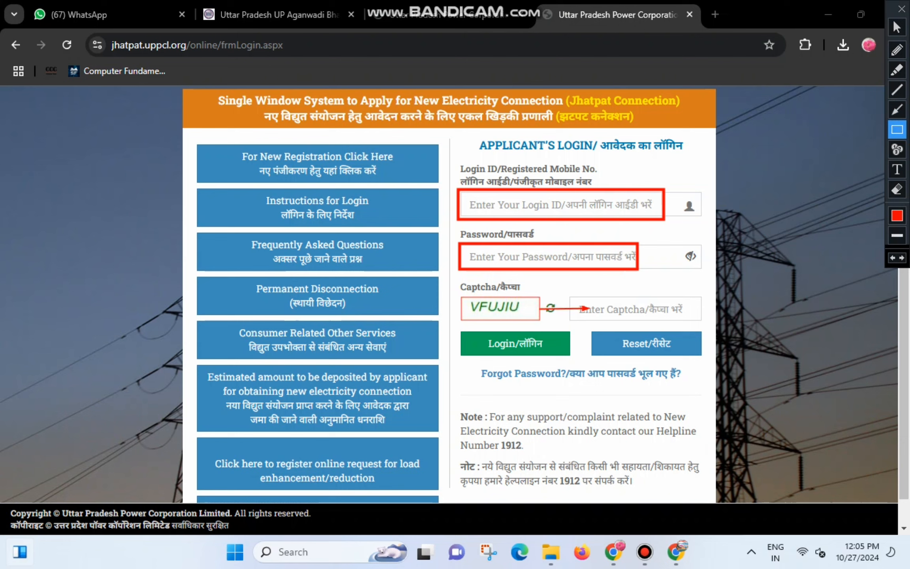
{"action": "left_click_drag", "start_coordinate": [463, 327], "coordinate": [557, 362]}
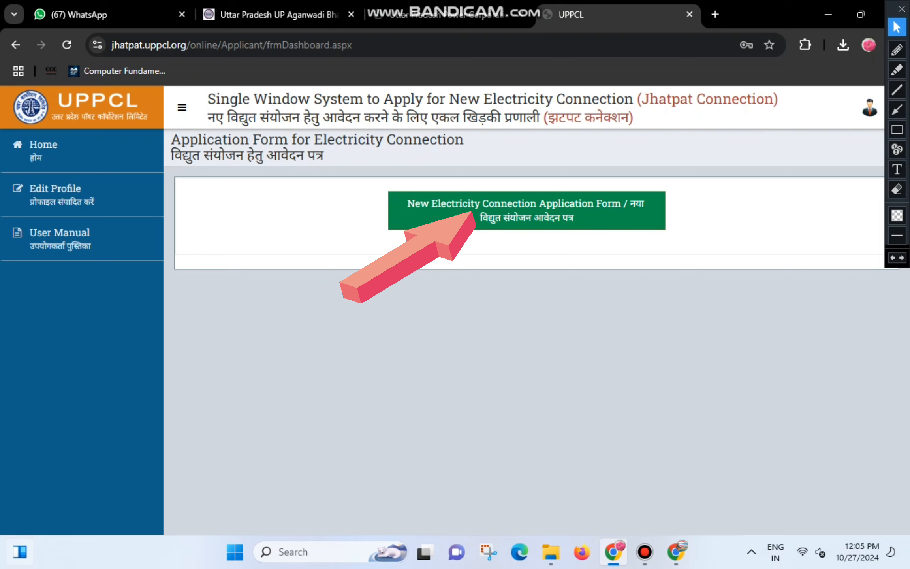
Open the New Electricity Connection Application Form and box the dashboard's Apply option to start a new application.
{"action": "left_click", "coordinate": [527, 210]}
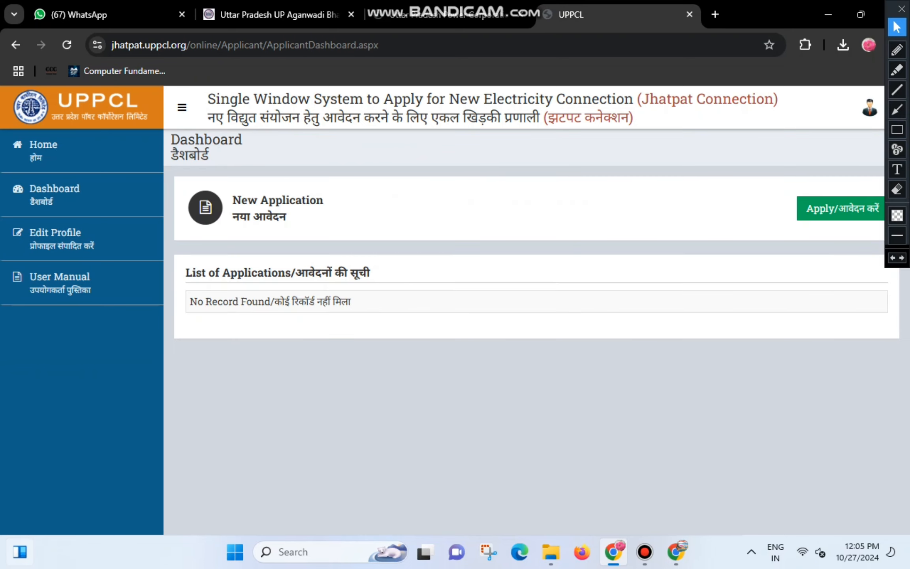
{"action": "left_click", "coordinate": [897, 130]}
{"action": "left_click_drag", "start_coordinate": [784, 188], "coordinate": [881, 224]}
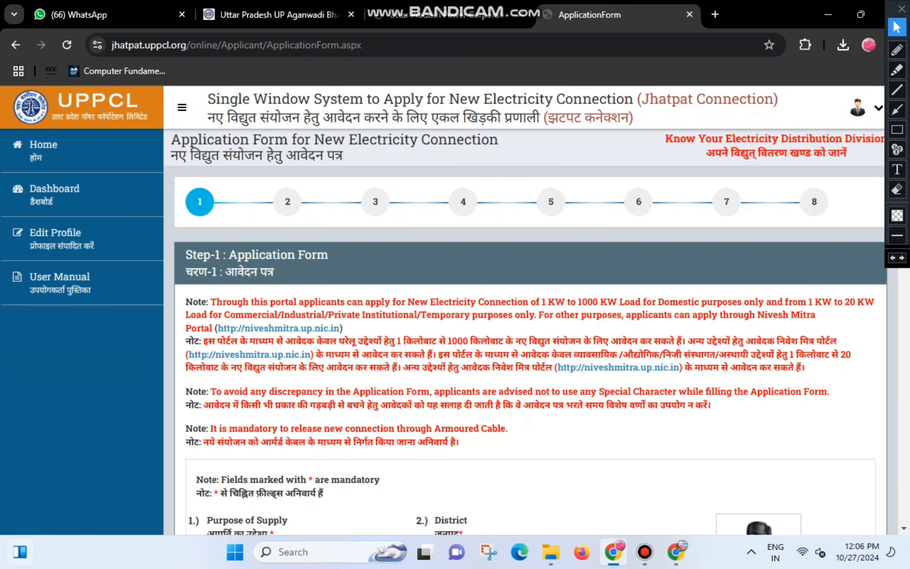
Set the Purpose of Supply to Domestic in Step-1 of the application form.
{"action": "scroll", "coordinate": [525, 310], "scroll_direction": "down", "scroll_amount": 4}
{"action": "scroll", "coordinate": [525, 311], "scroll_direction": "down", "scroll_amount": 3}
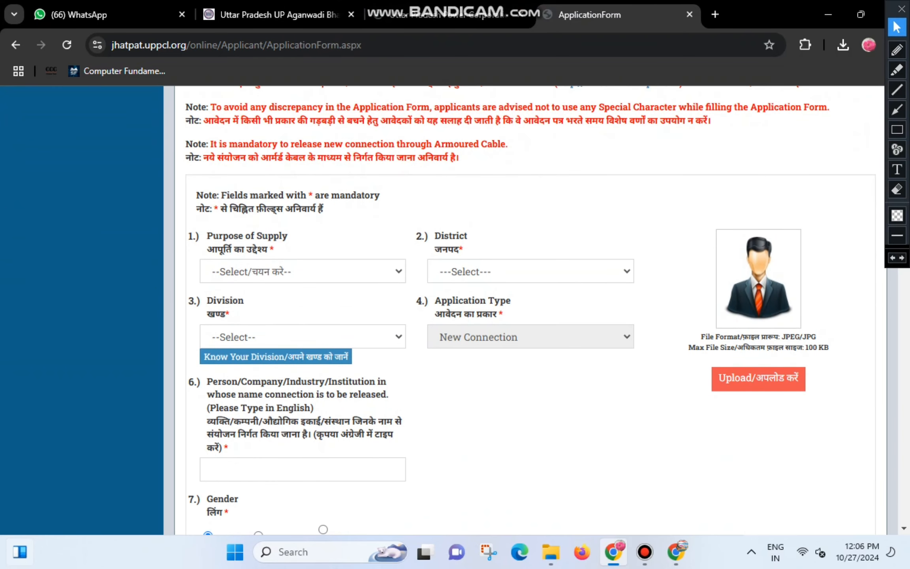
{"action": "left_click_drag", "start_coordinate": [207, 249], "coordinate": [274, 249]}
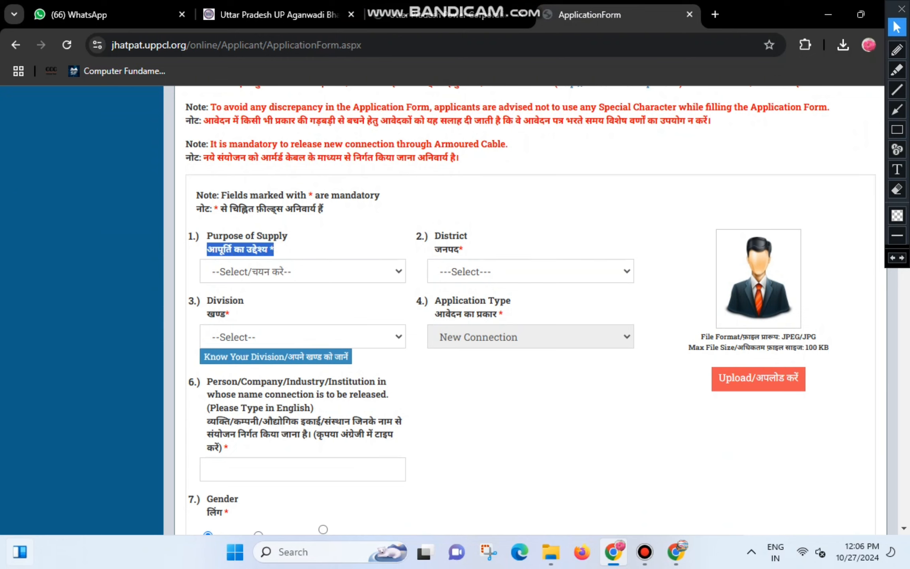
{"action": "left_click", "coordinate": [302, 272]}
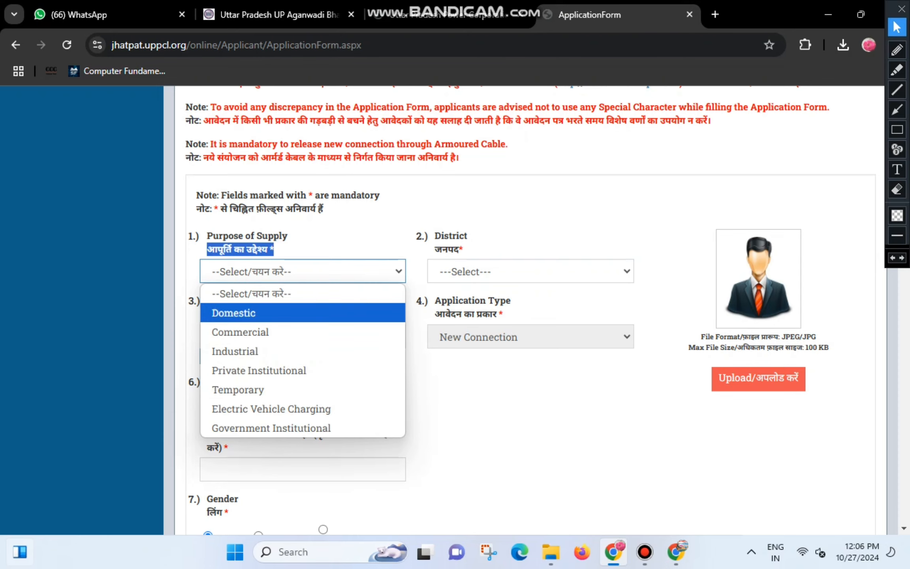
{"action": "key", "text": "Return"}
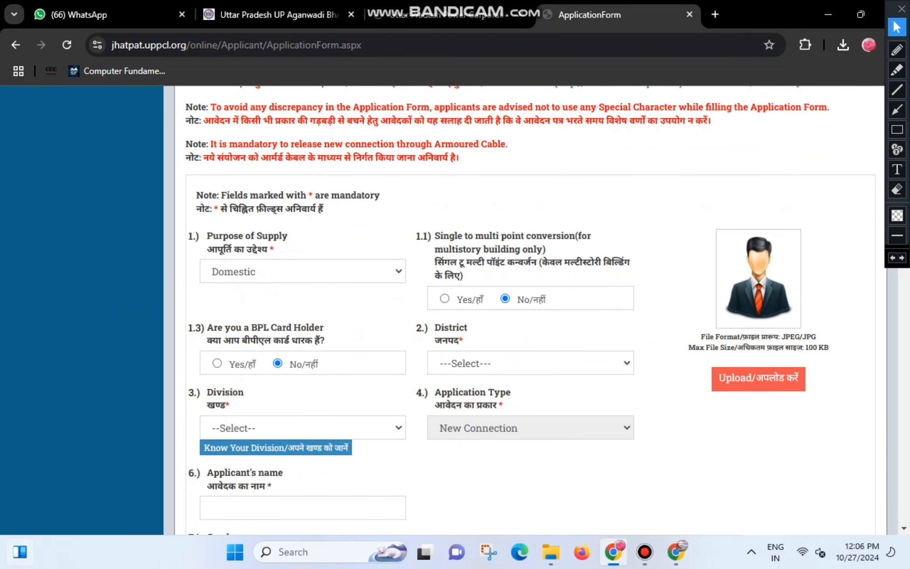
Review the single to multi point conversion question, and try Yes for BPL Card Holder before returning it to No.
{"action": "left_click_drag", "start_coordinate": [435, 262], "coordinate": [466, 276]}
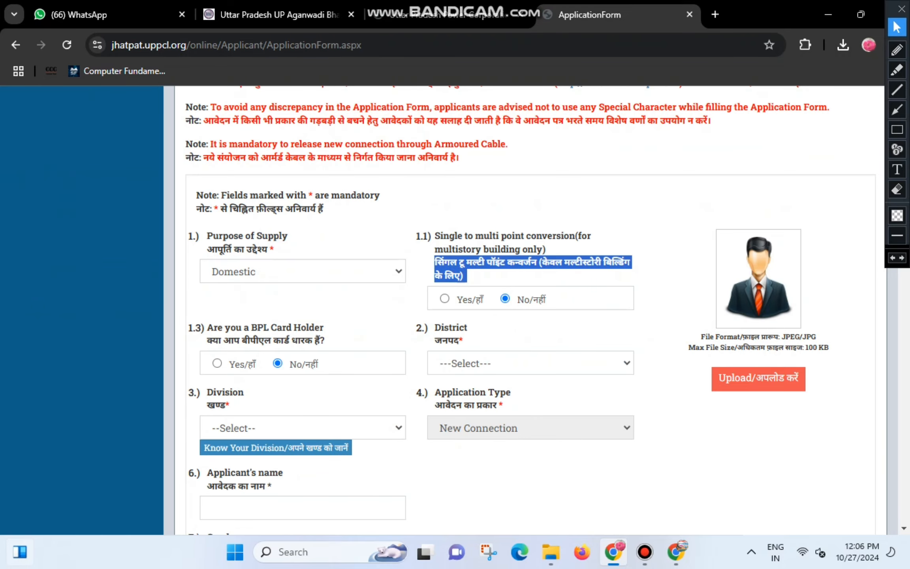
{"action": "left_click", "coordinate": [486, 275]}
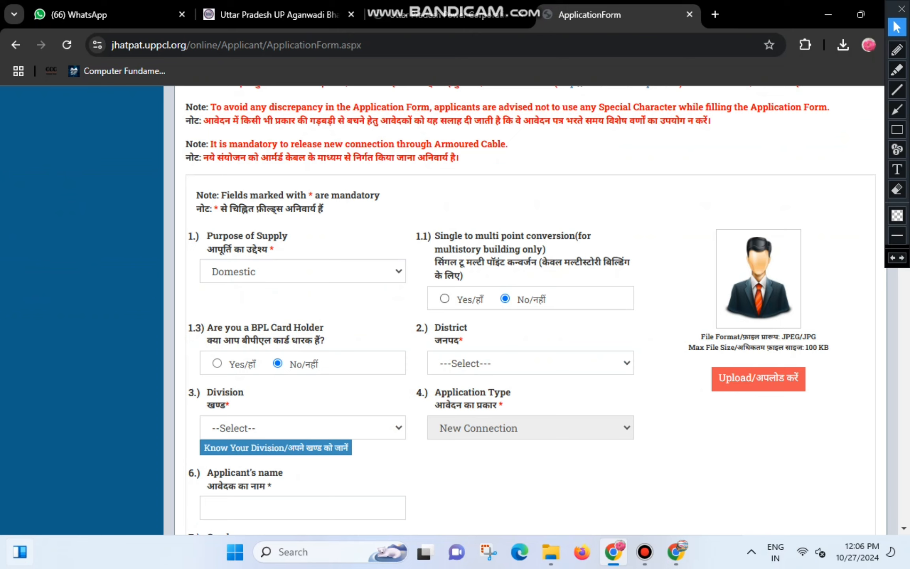
{"action": "left_click_drag", "start_coordinate": [207, 341], "coordinate": [326, 341]}
{"action": "left_click", "coordinate": [332, 340]}
{"action": "left_click", "coordinate": [217, 363]}
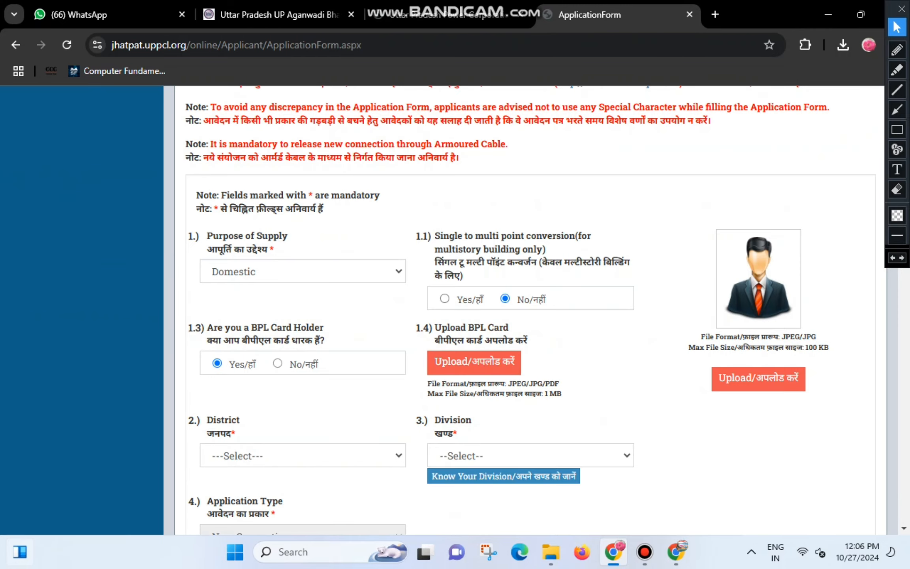
{"action": "left_click", "coordinate": [278, 363]}
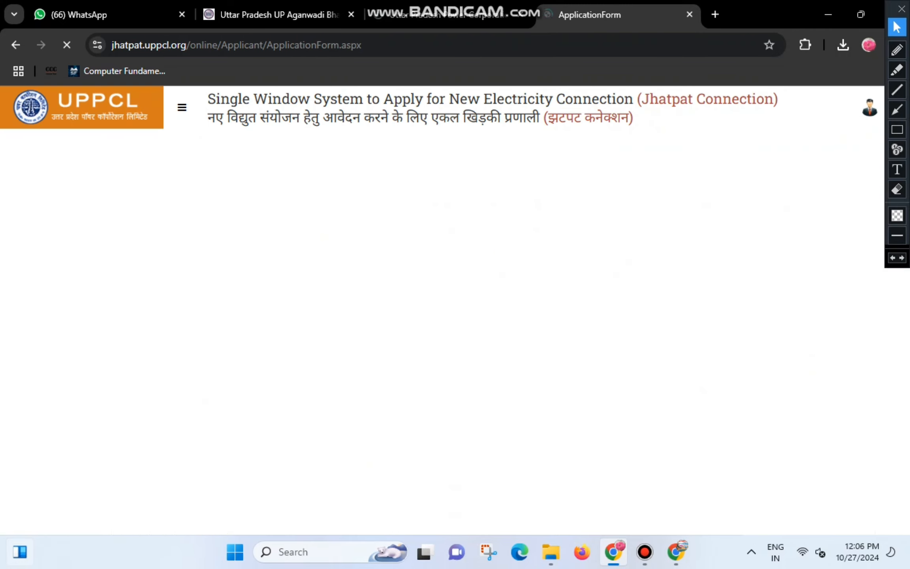
Set the application's District to PRATAPGARH.
{"action": "scroll", "coordinate": [530, 314], "scroll_direction": "down", "scroll_amount": 2}
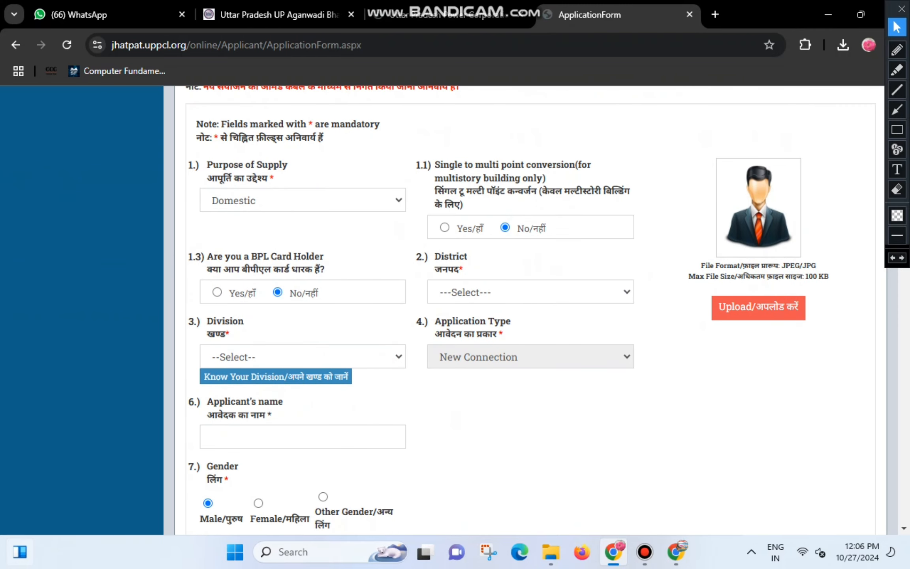
{"action": "left_click_drag", "start_coordinate": [435, 269], "coordinate": [464, 270]}
{"action": "left_click", "coordinate": [531, 292]}
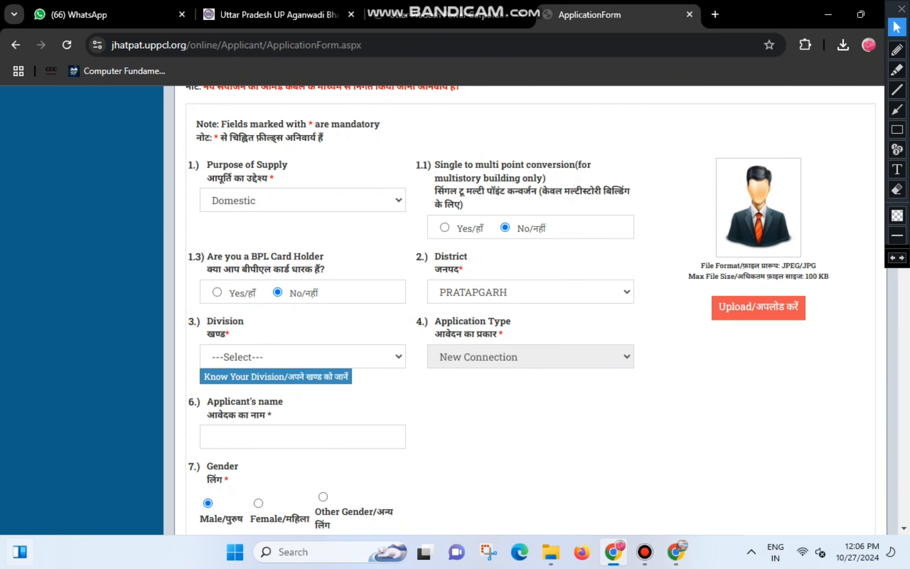
View the Know Your Division help message for the Division field, including its helpline number, and close it.
{"action": "left_click_drag", "start_coordinate": [207, 334], "coordinate": [230, 334]}
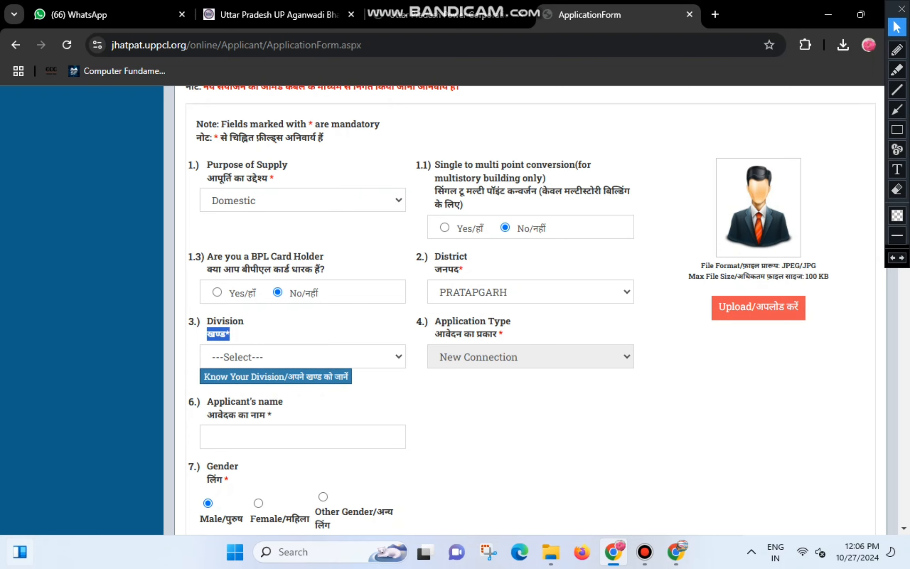
{"action": "left_click", "coordinate": [347, 380]}
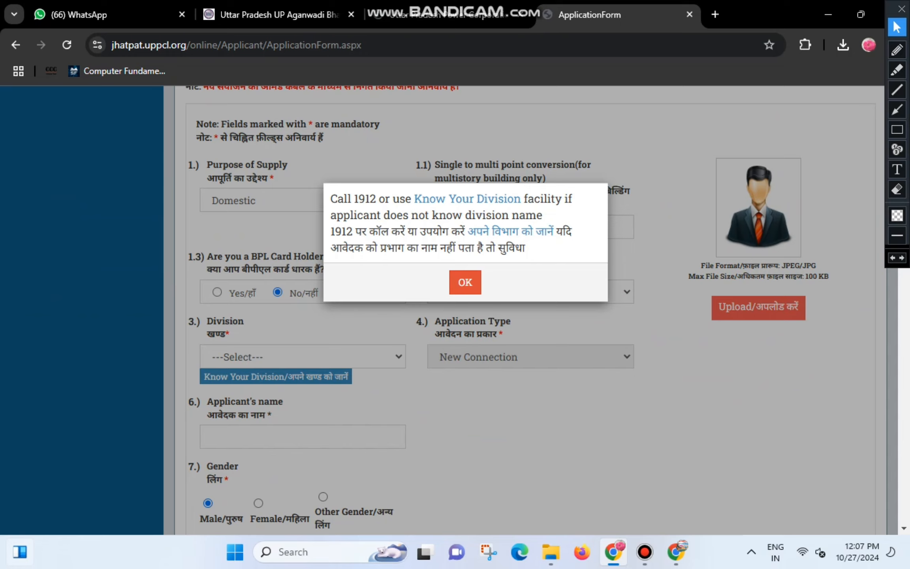
{"action": "left_click_drag", "start_coordinate": [330, 231], "coordinate": [356, 231]}
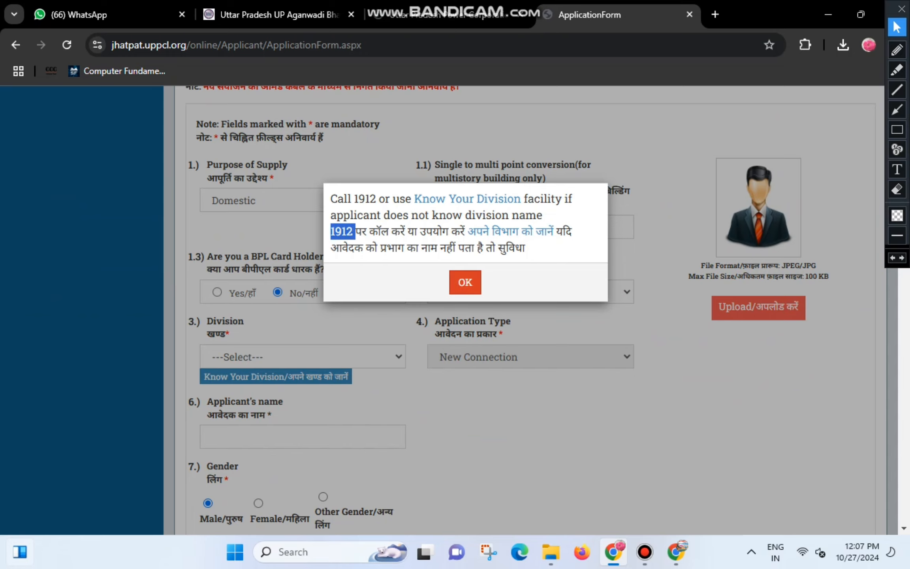
{"action": "left_click", "coordinate": [465, 282]}
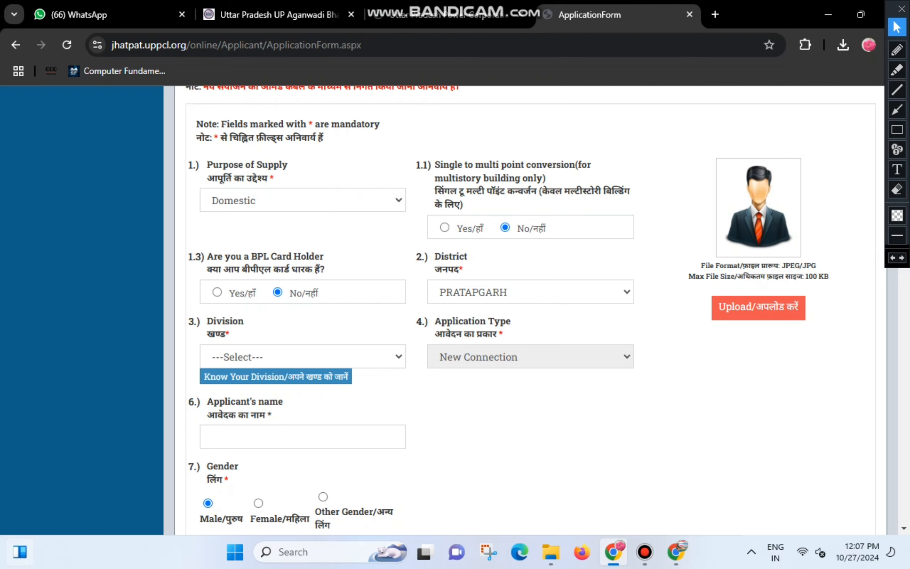
Set the Division to EDD I PRATAPGARH and place the cursor in the Applicant's name field.
{"action": "left_click", "coordinate": [303, 357]}
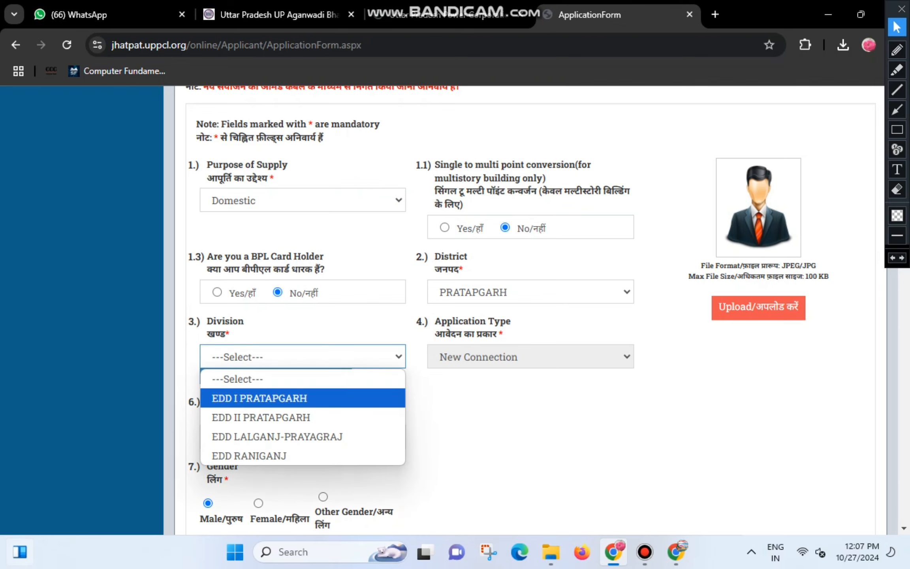
{"action": "key", "text": "Return"}
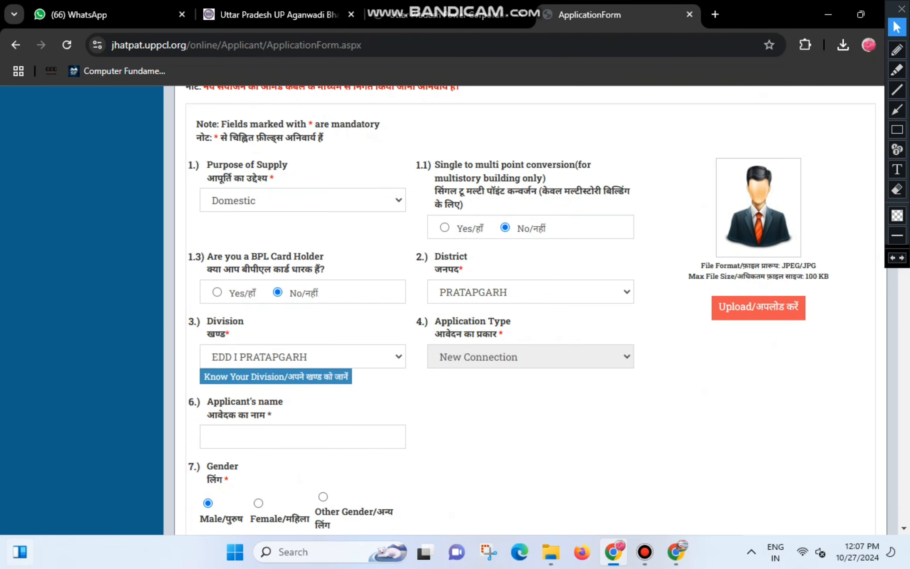
{"action": "scroll", "coordinate": [530, 309], "scroll_direction": "down", "scroll_amount": 2}
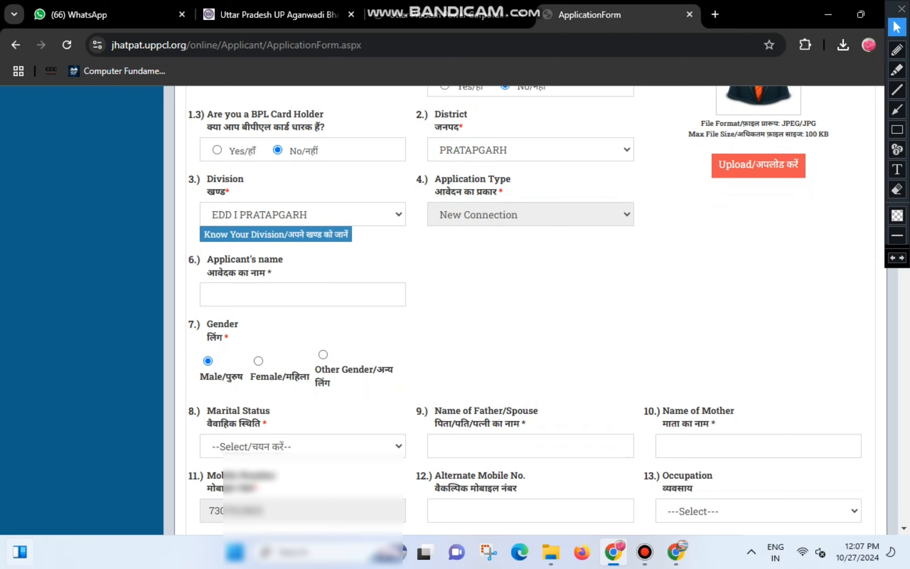
{"action": "left_click_drag", "start_coordinate": [207, 273], "coordinate": [273, 272]}
{"action": "left_click", "coordinate": [302, 294]}
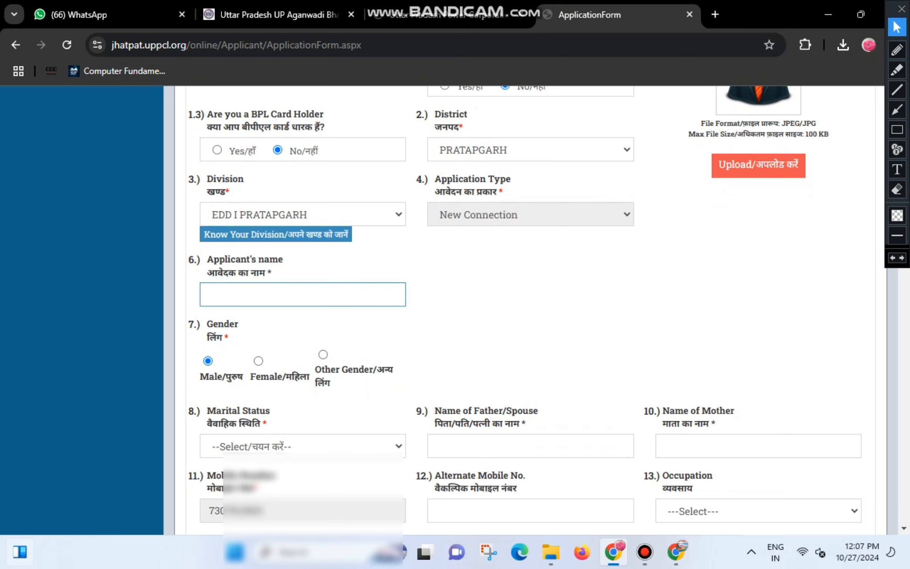
Review the Gender options and set the Marital Status to Married.
{"action": "scroll", "coordinate": [531, 310], "scroll_direction": "down", "scroll_amount": 2}
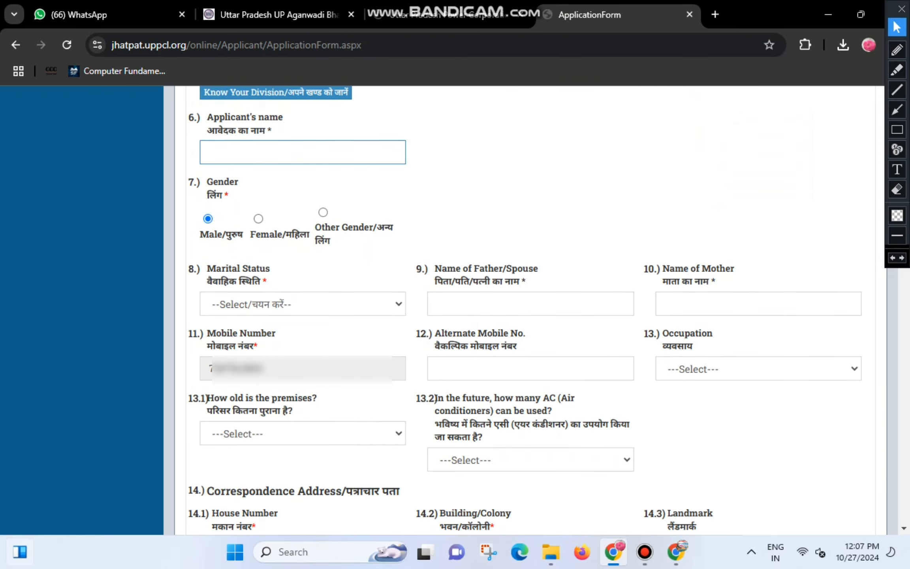
{"action": "left_click_drag", "start_coordinate": [207, 182], "coordinate": [229, 195]}
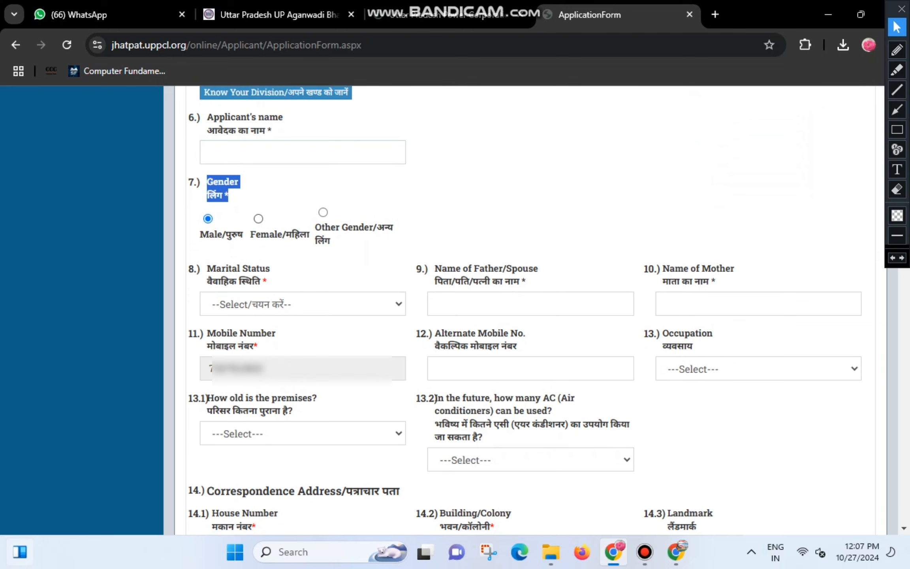
{"action": "scroll", "coordinate": [303, 245], "scroll_direction": "down", "scroll_amount": 1}
{"action": "left_click", "coordinate": [207, 197]}
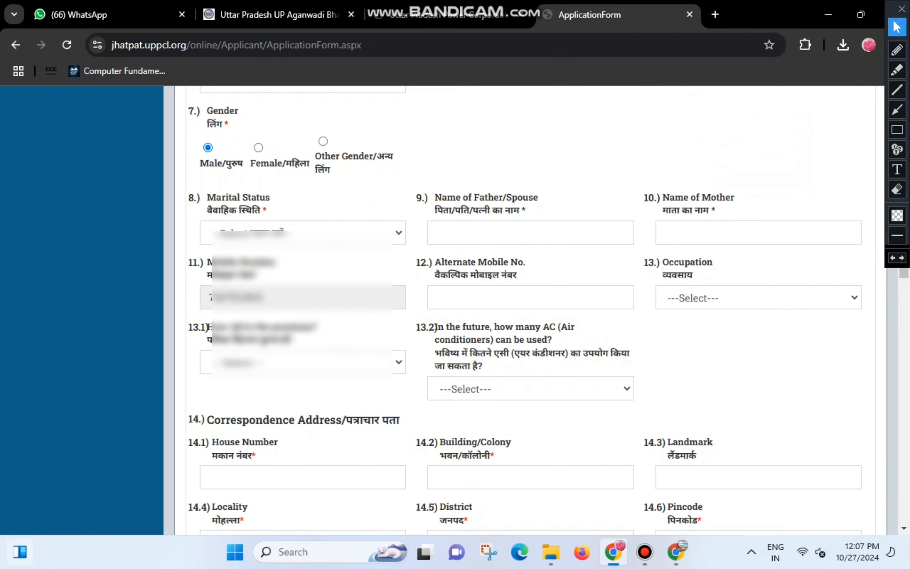
{"action": "left_click_drag", "start_coordinate": [207, 198], "coordinate": [267, 211]}
{"action": "left_click", "coordinate": [302, 233]}
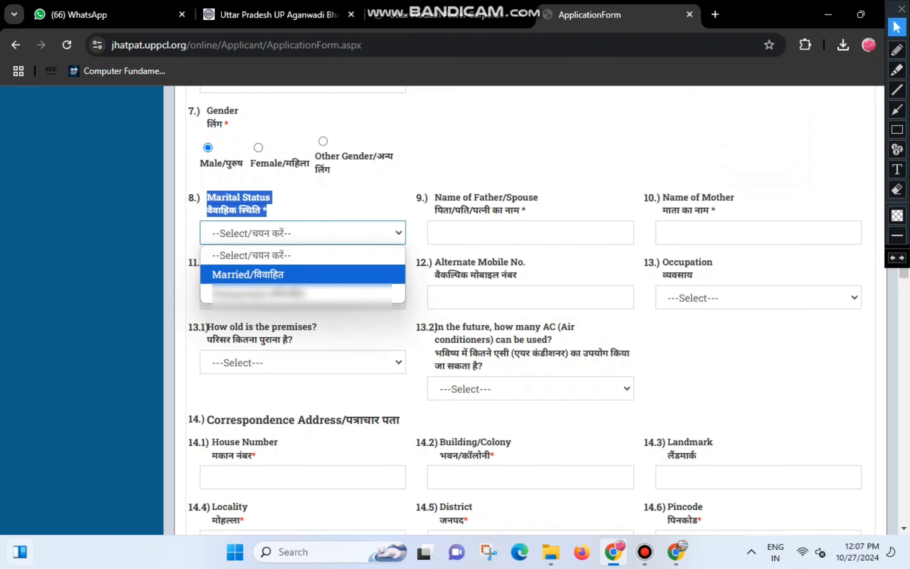
{"action": "left_click", "coordinate": [248, 274]}
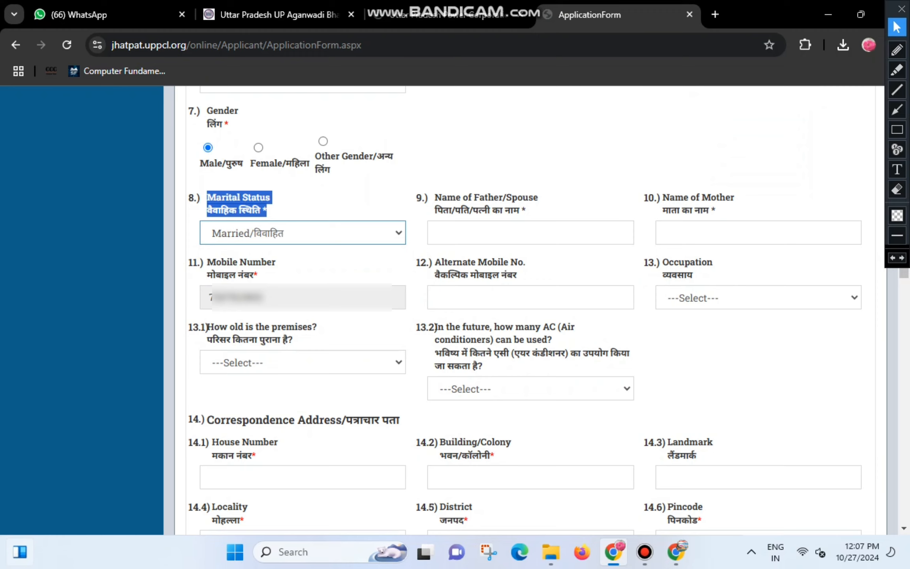
Review the Name of Father/Spouse, Name of Mother, Mobile Number and Alternate Mobile No. fields without filling them in.
{"action": "left_click_drag", "start_coordinate": [435, 210], "coordinate": [515, 209]}
{"action": "left_click", "coordinate": [513, 232]}
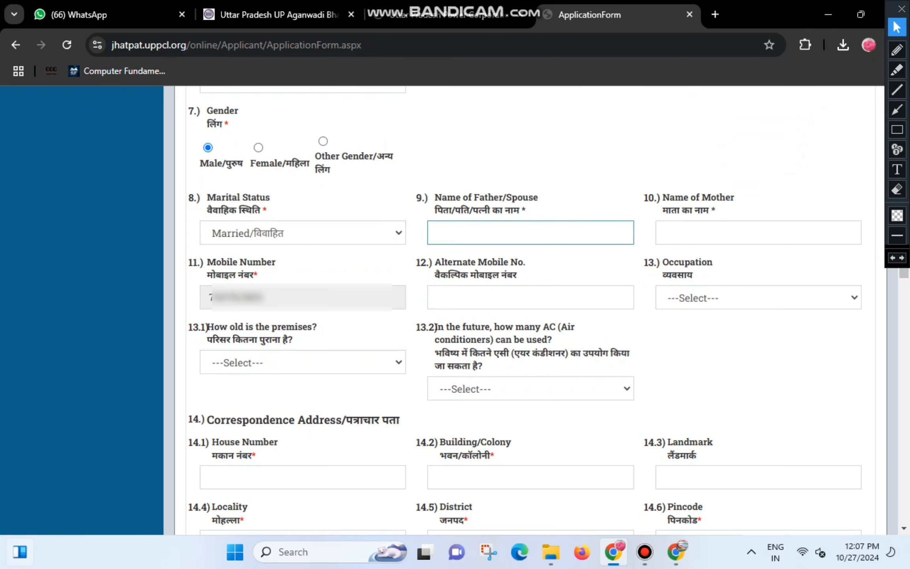
{"action": "left_click_drag", "start_coordinate": [662, 210], "coordinate": [710, 210]}
{"action": "left_click", "coordinate": [711, 233]}
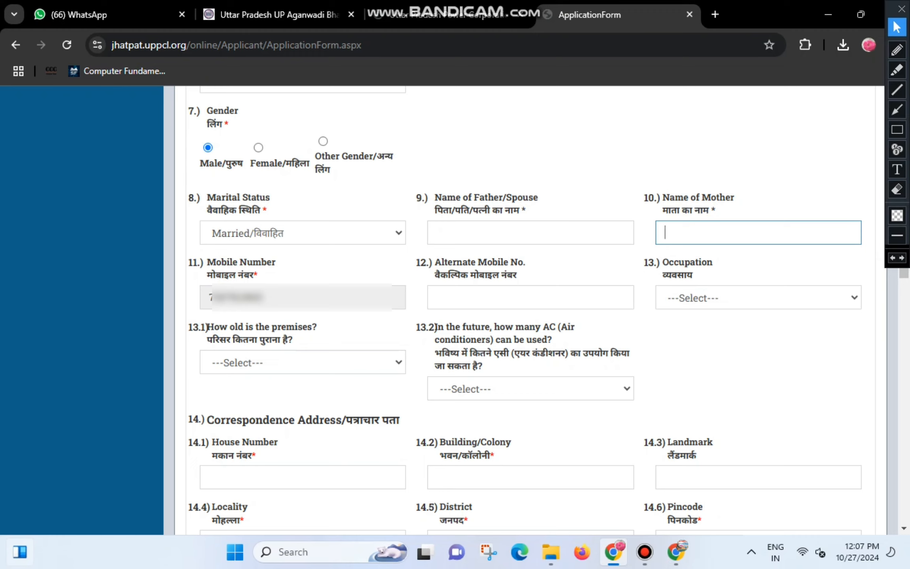
{"action": "left_click_drag", "start_coordinate": [207, 274], "coordinate": [250, 275]}
{"action": "left_click", "coordinate": [260, 297]}
{"action": "left_click_drag", "start_coordinate": [435, 262], "coordinate": [517, 275]}
Set the Occupation to Agriculture and answer the question on how old the premises is with Other.
{"action": "left_click_drag", "start_coordinate": [663, 275], "coordinate": [693, 274]}
{"action": "left_click", "coordinate": [731, 297]}
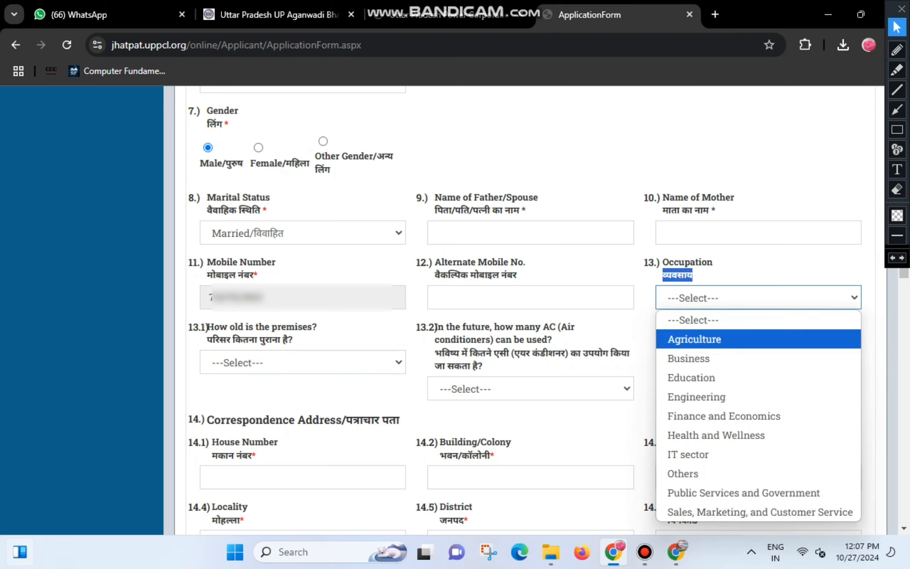
{"action": "key", "text": "Return"}
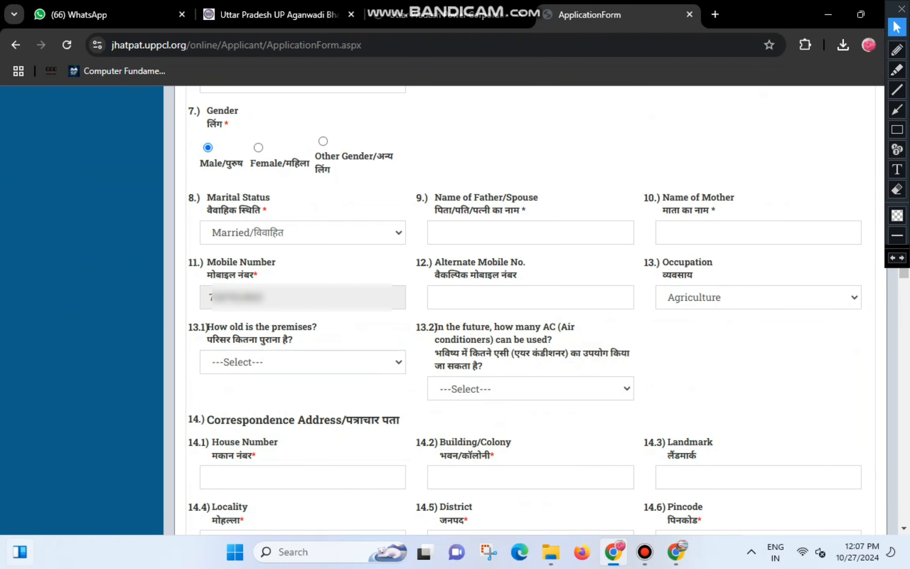
{"action": "left_click_drag", "start_coordinate": [207, 339], "coordinate": [292, 340]}
{"action": "left_click", "coordinate": [303, 361]}
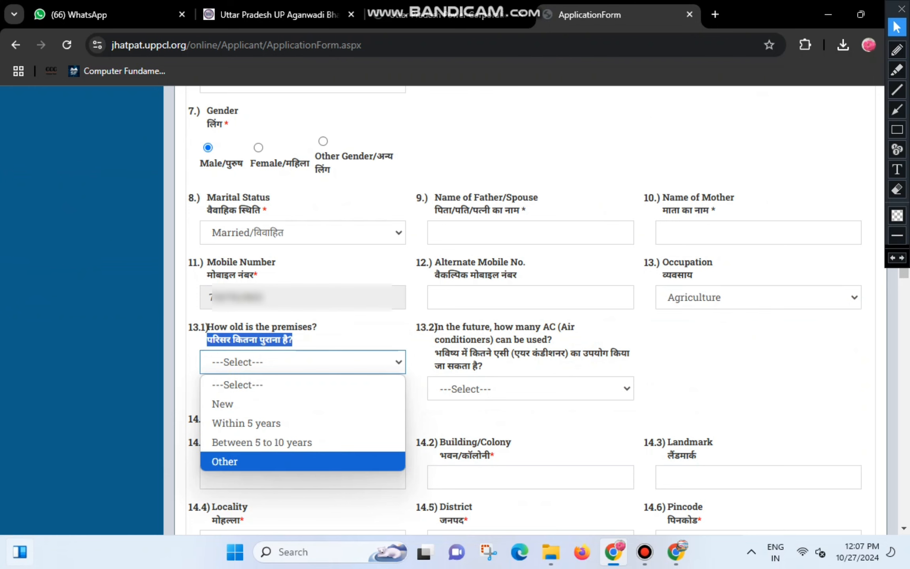
{"action": "left_click", "coordinate": [302, 461]}
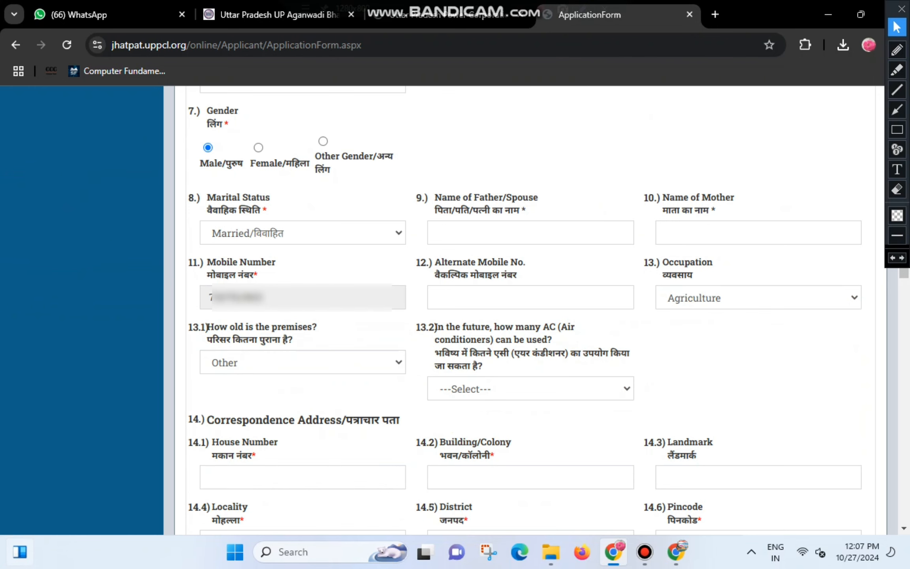
Review the choices for how many air conditioners can be used in future, leaving the question unanswered.
{"action": "left_click_drag", "start_coordinate": [435, 353], "coordinate": [519, 353]}
{"action": "left_click_drag", "start_coordinate": [588, 354], "coordinate": [611, 353]}
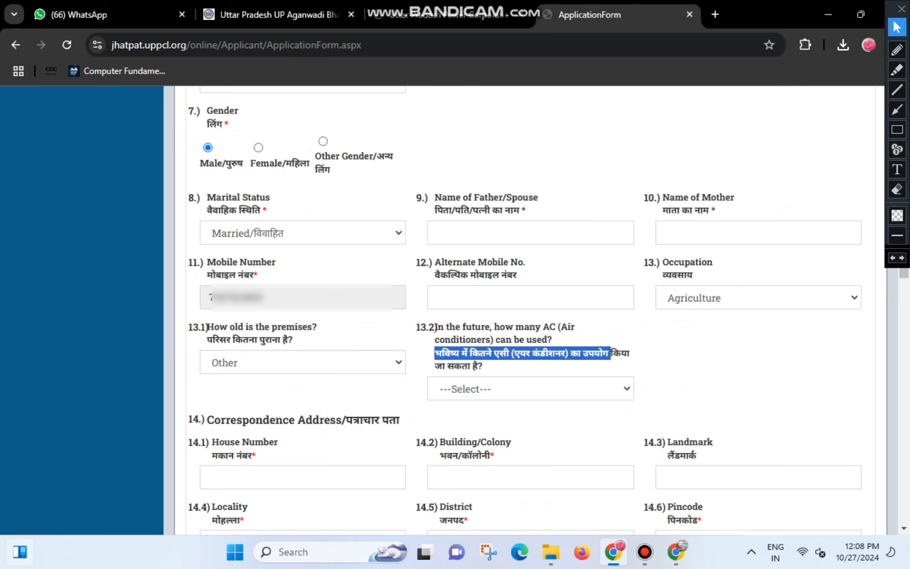
{"action": "left_click", "coordinate": [531, 389]}
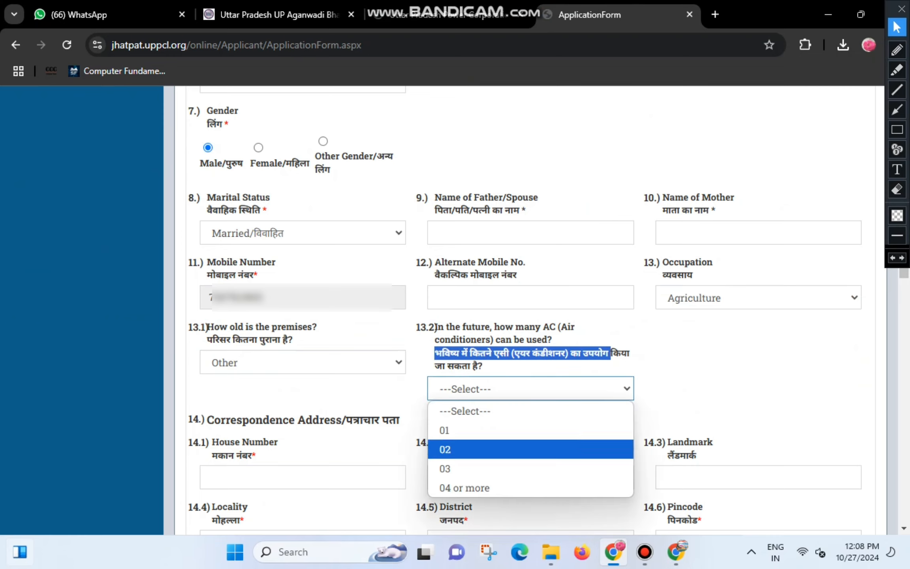
{"action": "left_click", "coordinate": [531, 411]}
{"action": "left_click", "coordinate": [530, 412]}
{"action": "scroll", "coordinate": [530, 411], "scroll_direction": "down", "scroll_amount": 1}
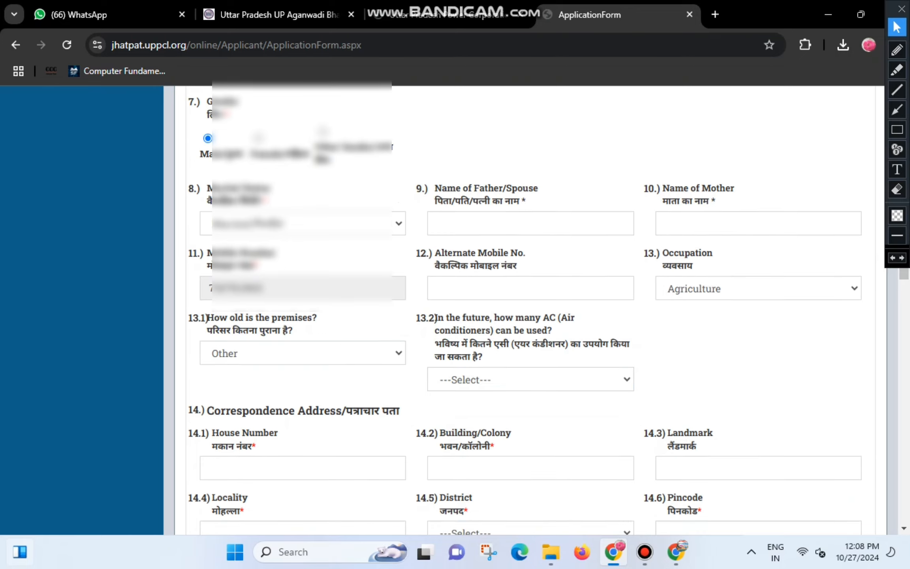
Review the House Number, Building/Colony and Landmark fields of the Correspondence Address, and mark the first two labels with on-screen rectangles.
{"action": "scroll", "coordinate": [530, 310], "scroll_direction": "down", "scroll_amount": 3}
{"action": "left_click_drag", "start_coordinate": [213, 242], "coordinate": [257, 243]}
{"action": "left_click", "coordinate": [273, 264]}
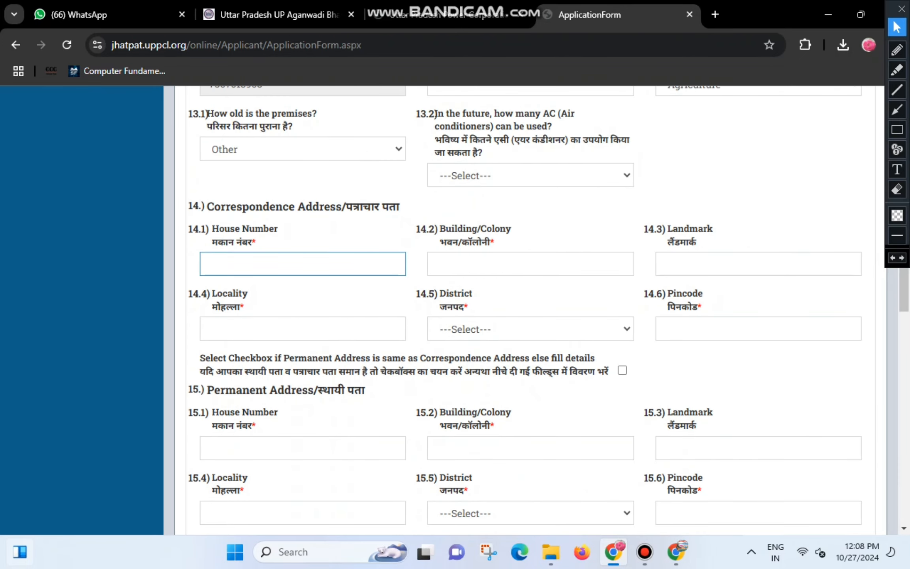
{"action": "left_click_drag", "start_coordinate": [440, 242], "coordinate": [495, 242]}
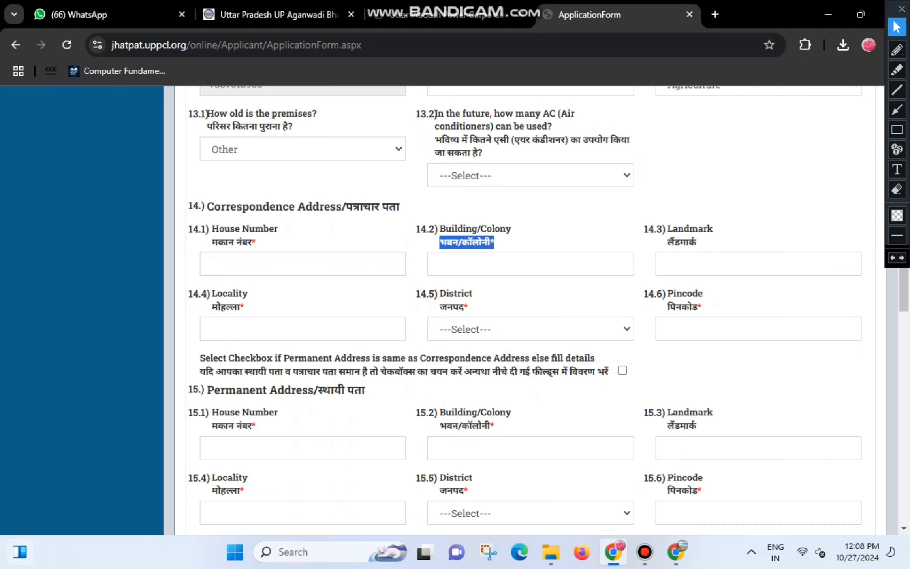
{"action": "left_click", "coordinate": [510, 264]}
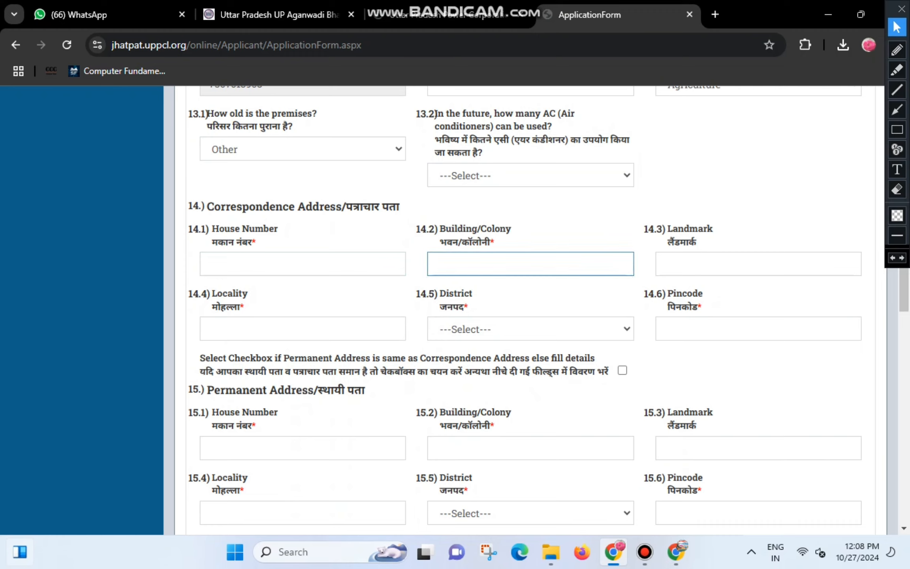
{"action": "left_click", "coordinate": [735, 264]}
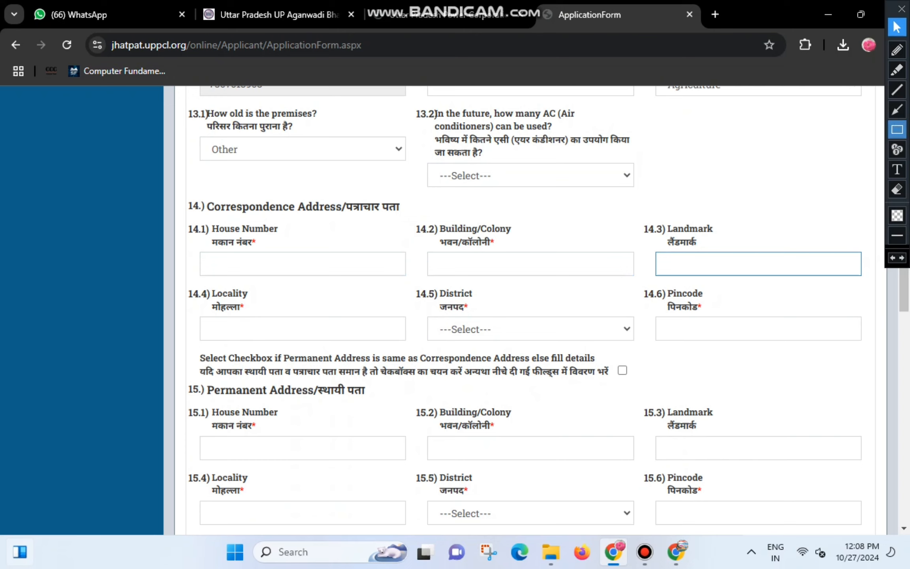
{"action": "left_click", "coordinate": [897, 130]}
{"action": "left_click_drag", "start_coordinate": [241, 231], "coordinate": [261, 248]}
{"action": "mouse_move", "coordinate": [476, 232]}
{"action": "left_mouse_down"}
{"action": "mouse_move", "coordinate": [510, 255]}
{"action": "mouse_move", "coordinate": [503, 250]}
{"action": "left_mouse_up"}
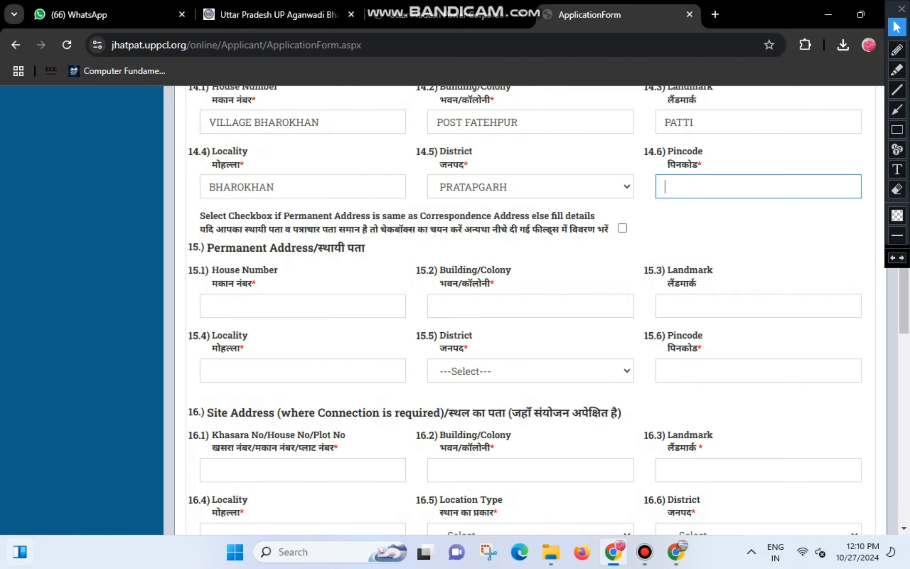
Enter the Correspondence Address pincode and declare the Permanent Address the same as the Correspondence Address.
{"action": "type", "text": "230135"}
{"action": "left_click", "coordinate": [897, 110]}
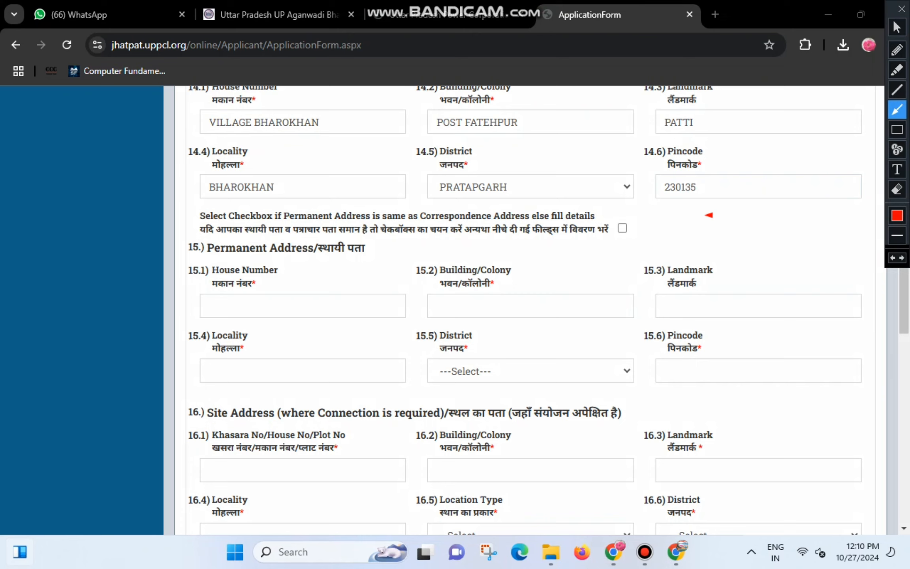
{"action": "left_click_drag", "start_coordinate": [708, 215], "coordinate": [632, 227]}
{"action": "key", "text": "Escape"}
{"action": "left_click", "coordinate": [623, 228]}
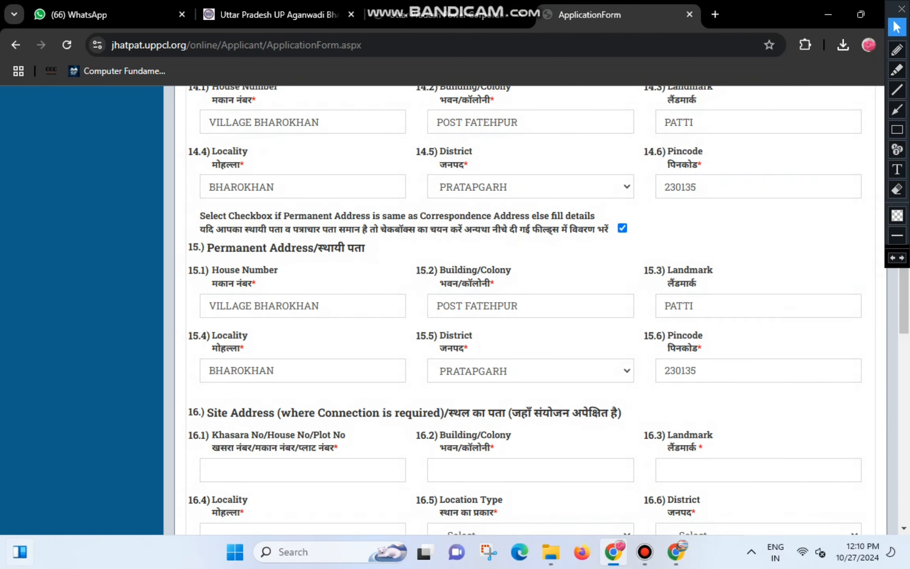
Review the Khasara/House/Plot No, Building/Colony, Landmark and Locality fields in the Site Address section.
{"action": "scroll", "coordinate": [525, 310], "scroll_direction": "down", "scroll_amount": 1}
{"action": "scroll", "coordinate": [525, 311], "scroll_direction": "down", "scroll_amount": 5}
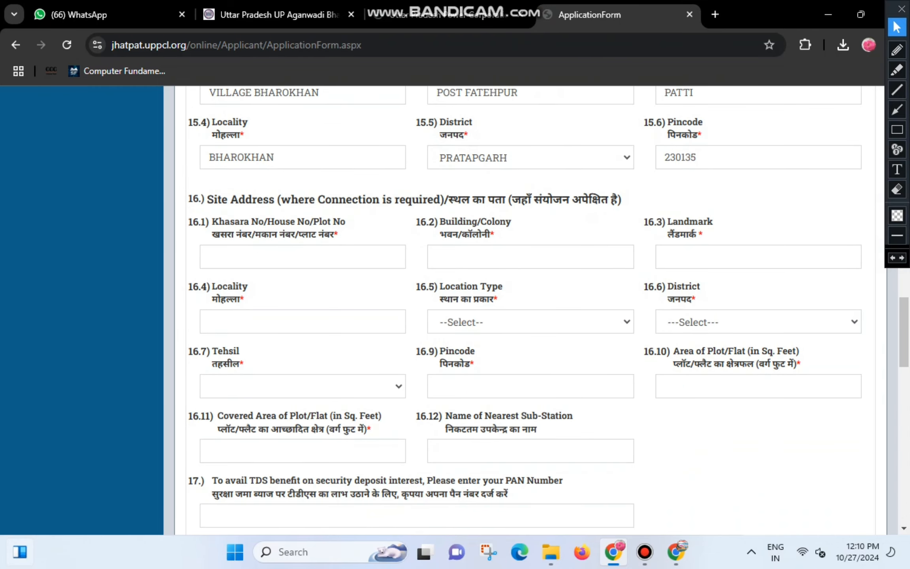
{"action": "left_click_drag", "start_coordinate": [212, 222], "coordinate": [339, 235]}
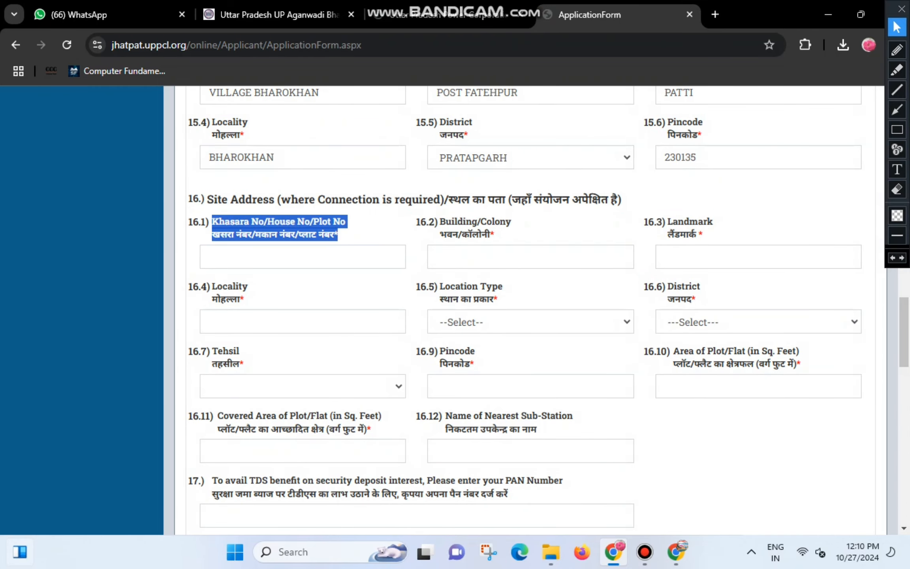
{"action": "left_click", "coordinate": [343, 236]}
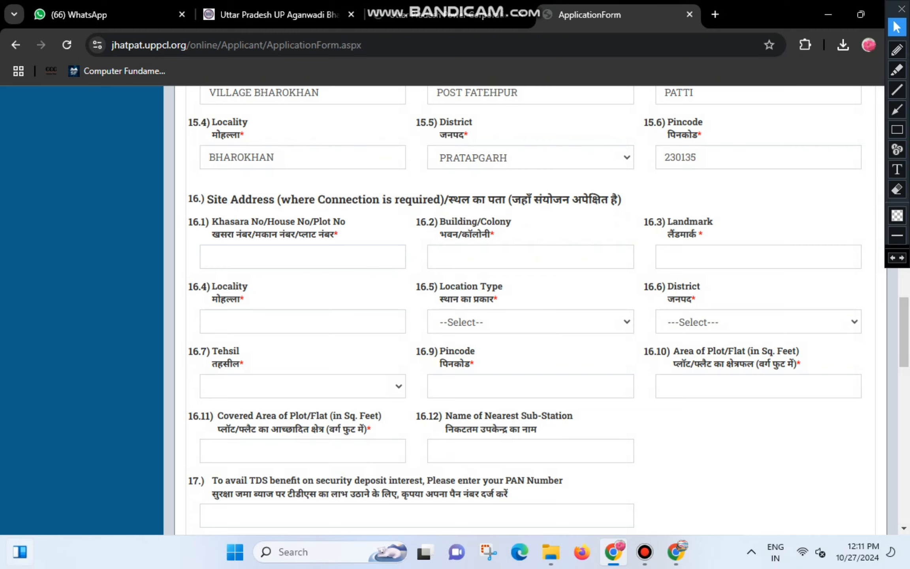
{"action": "left_click_drag", "start_coordinate": [440, 222], "coordinate": [490, 236]}
{"action": "left_click_drag", "start_coordinate": [667, 221], "coordinate": [703, 236]}
{"action": "left_click", "coordinate": [703, 236]}
{"action": "left_click_drag", "start_coordinate": [212, 286], "coordinate": [244, 300]}
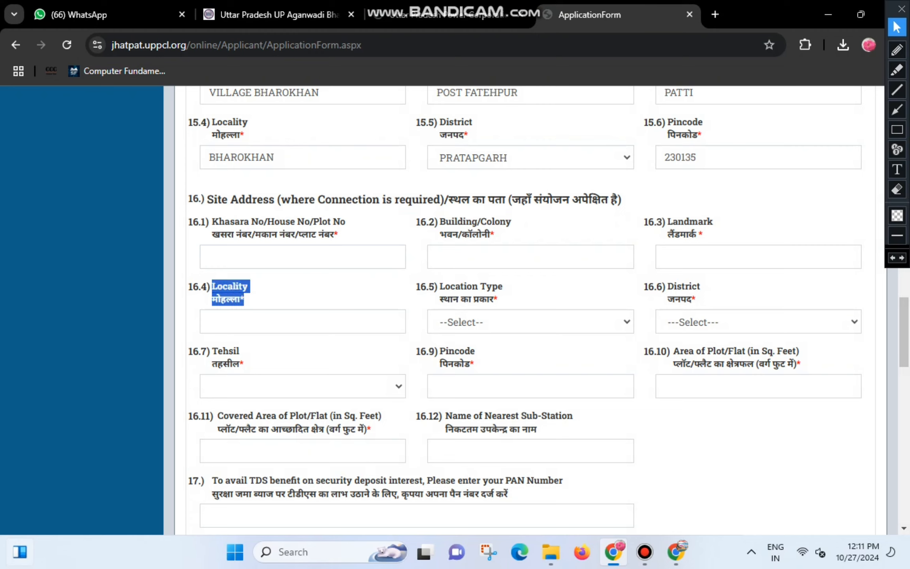
{"action": "left_click", "coordinate": [244, 300]}
Set the Site Address Location Type to Rural and its District to PRATAPGARH.
{"action": "left_click_drag", "start_coordinate": [440, 300], "coordinate": [493, 300]}
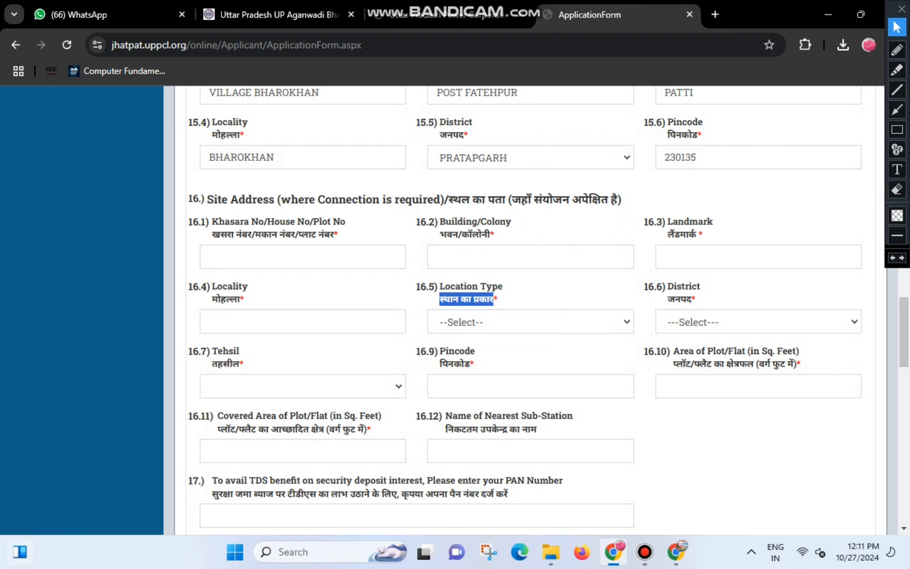
{"action": "left_click", "coordinate": [491, 322]}
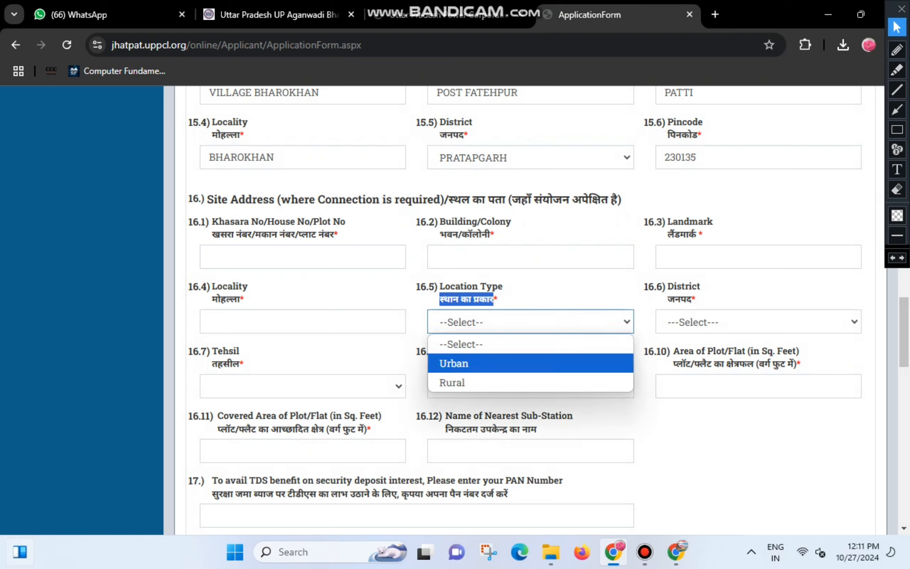
{"action": "left_click", "coordinate": [493, 383]}
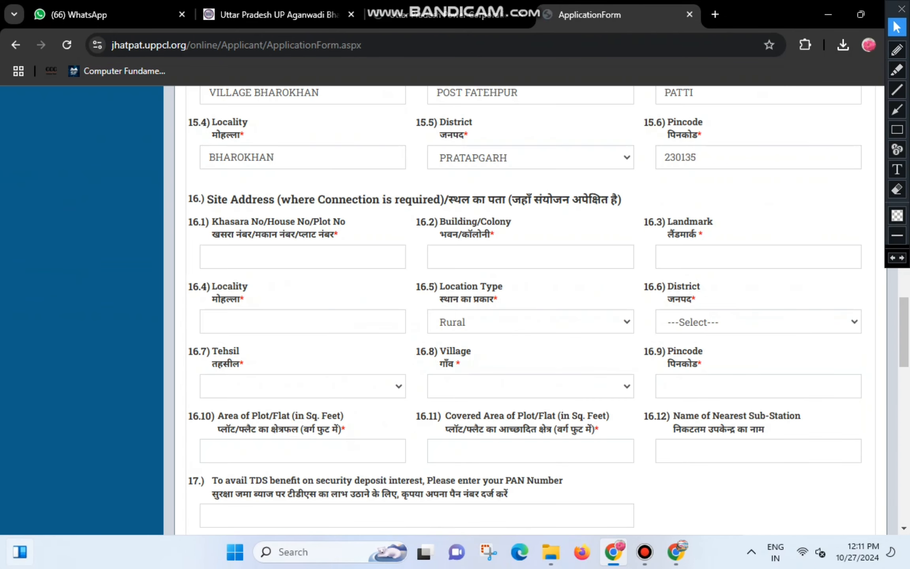
{"action": "left_click", "coordinate": [758, 322]}
{"action": "type", "text": "pr"}
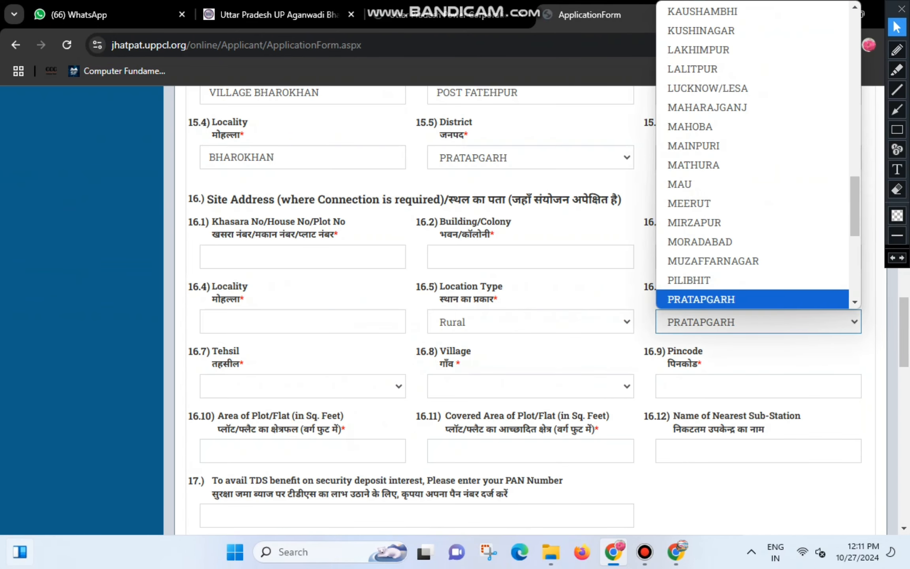
{"action": "key", "text": "Return"}
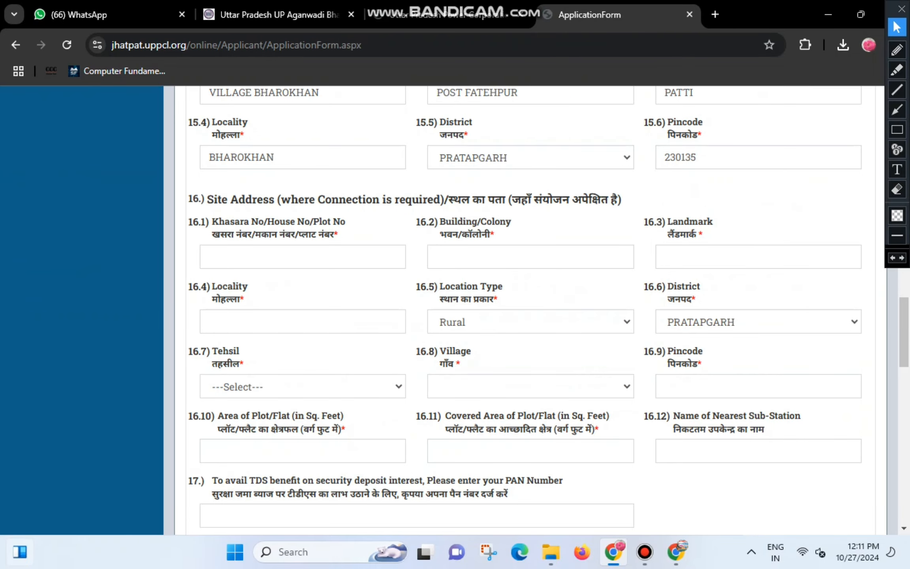
Set the Site Address Tehsil to Patti and its Village to Bhrokhan.
{"action": "left_click", "coordinate": [302, 386]}
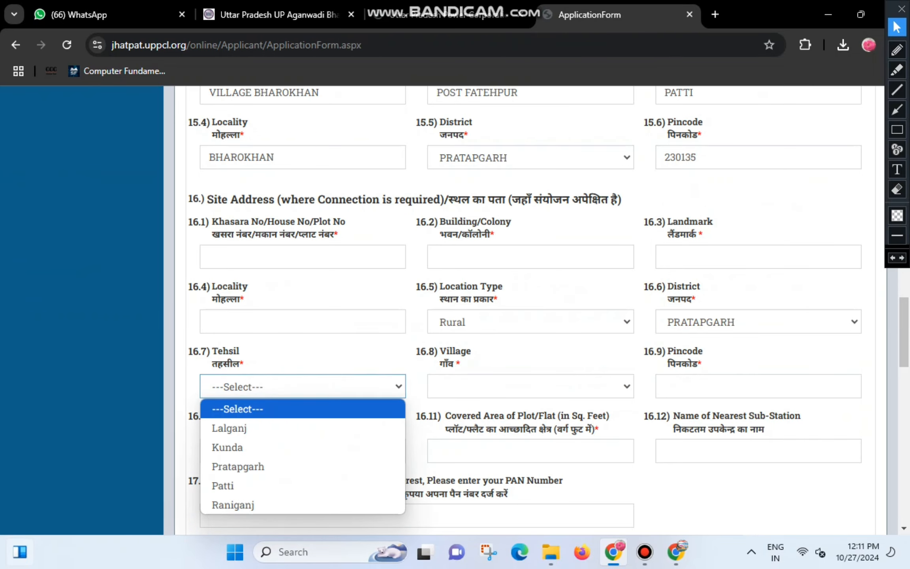
{"action": "left_click", "coordinate": [284, 485]}
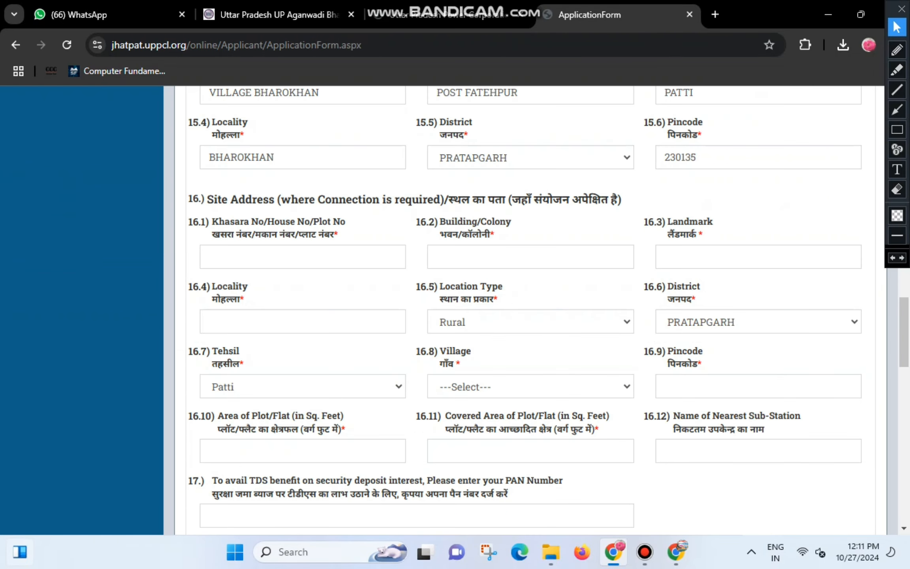
{"action": "left_click", "coordinate": [530, 387]}
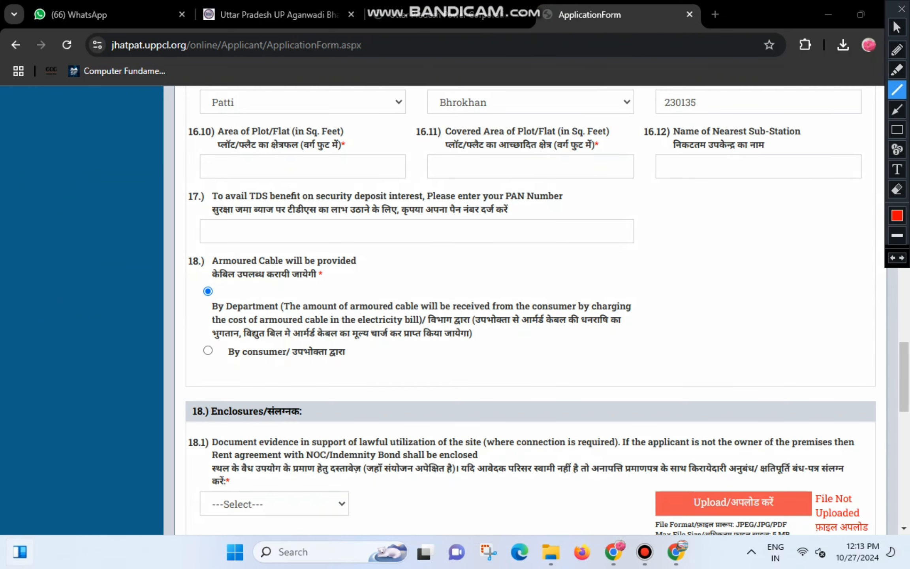
Underline the Area of Plot/Flat label in red and enter an area of 1200 sq. feet.
{"action": "left_click_drag", "start_coordinate": [217, 148], "coordinate": [344, 151]}
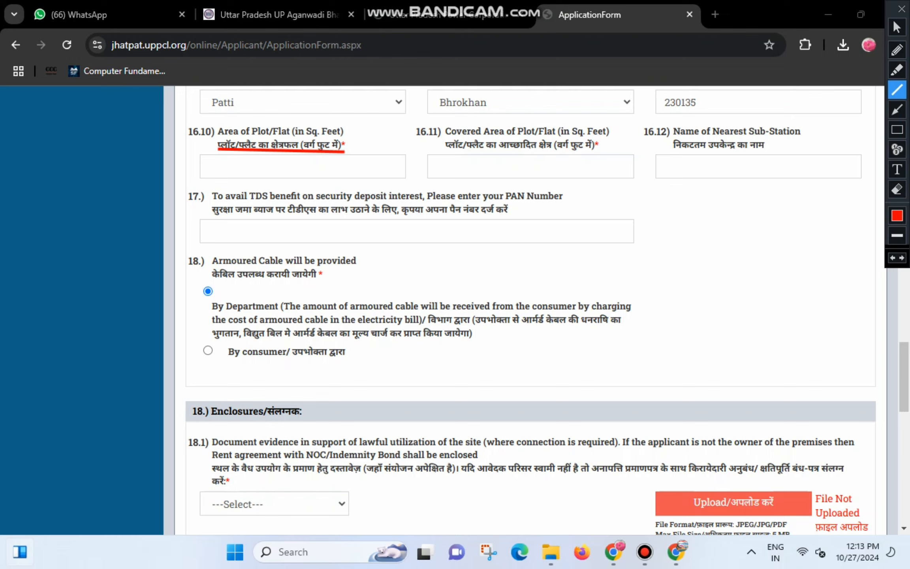
{"action": "left_click", "coordinate": [896, 28]}
{"action": "left_click", "coordinate": [302, 167]}
{"action": "type", "text": "120"}
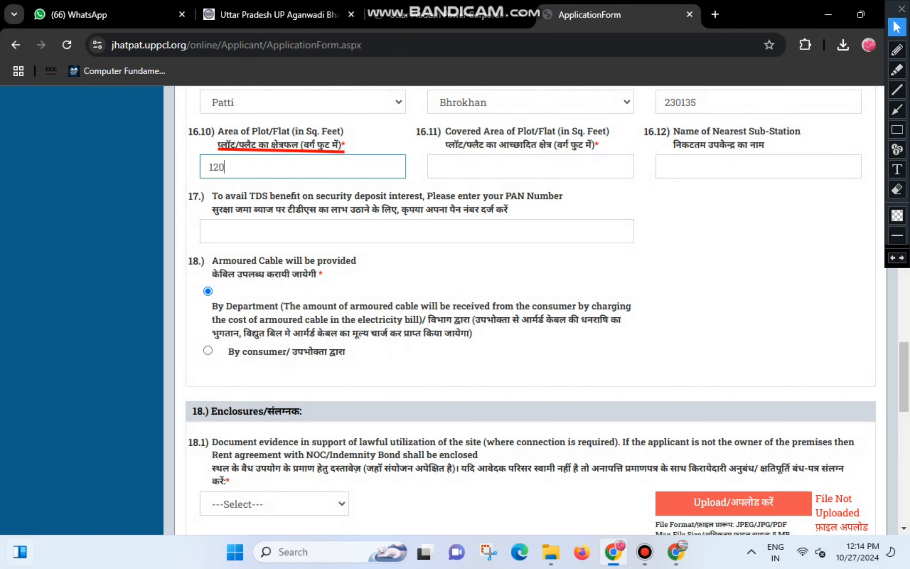
{"action": "type", "text": "0"}
Underline the Covered Area of Plot/Flat label in red and enter a covered area of 800 sq. feet.
{"action": "left_click", "coordinate": [897, 90]}
{"action": "left_click_drag", "start_coordinate": [445, 151], "coordinate": [593, 149]}
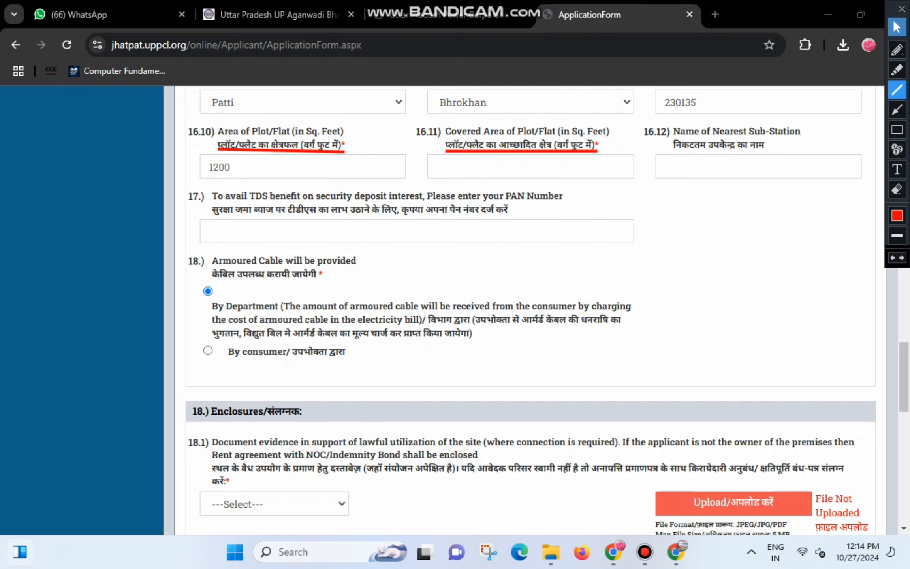
{"action": "left_click", "coordinate": [897, 26]}
{"action": "left_click", "coordinate": [493, 166]}
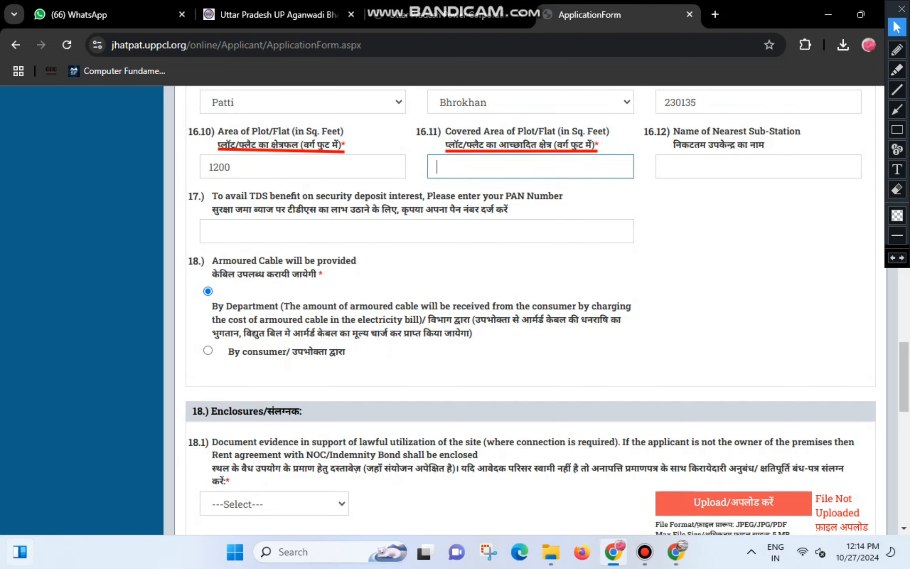
{"action": "type", "text": "8"}
{"action": "key", "text": "BackSpace"}
{"action": "type", "text": "800"}
{"action": "left_click", "coordinate": [731, 276]}
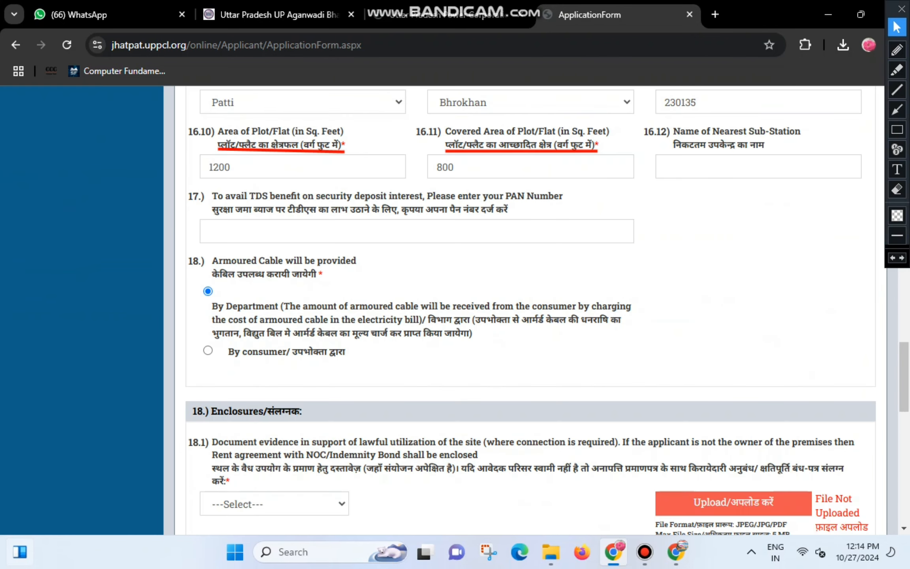
Highlight the Name of Nearest Sub-Station label and enter PATTI as the sub-station.
{"action": "left_click_drag", "start_coordinate": [673, 145], "coordinate": [748, 145]}
{"action": "left_click", "coordinate": [743, 166]}
{"action": "type", "text": "PATTI"}
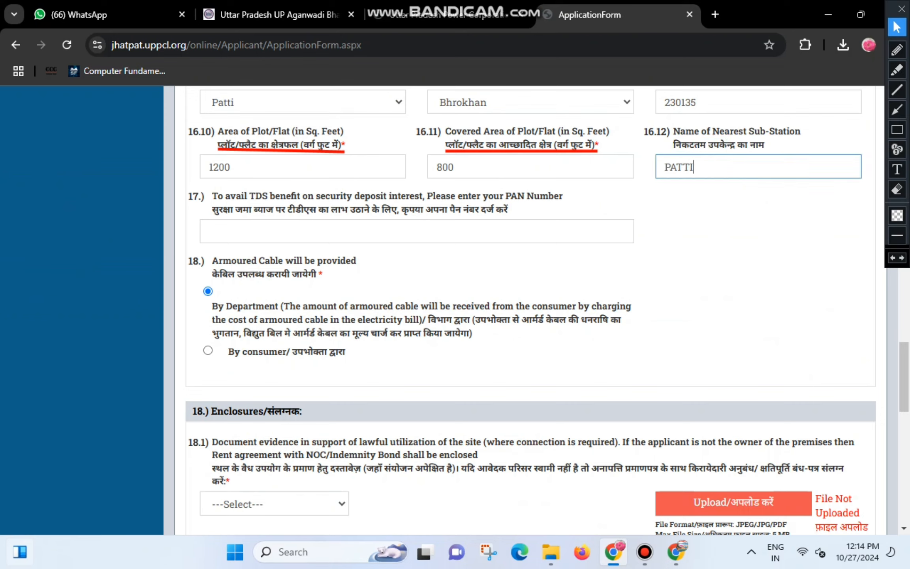
{"action": "left_click", "coordinate": [746, 221]}
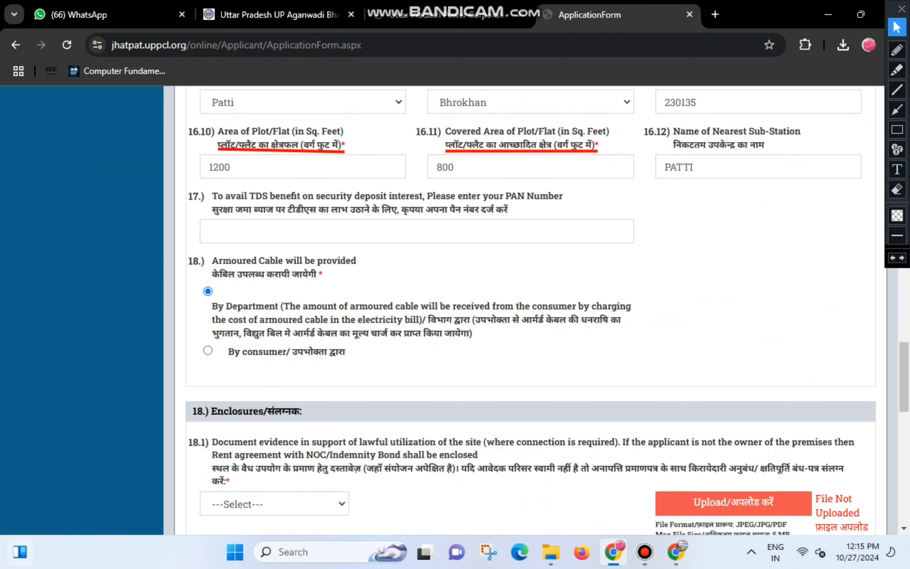
Highlight the TDS benefit note and enter the applicant's PAN number.
{"action": "left_click_drag", "start_coordinate": [212, 209], "coordinate": [508, 209]}
{"action": "left_click", "coordinate": [513, 210]}
{"action": "left_click", "coordinate": [210, 231]}
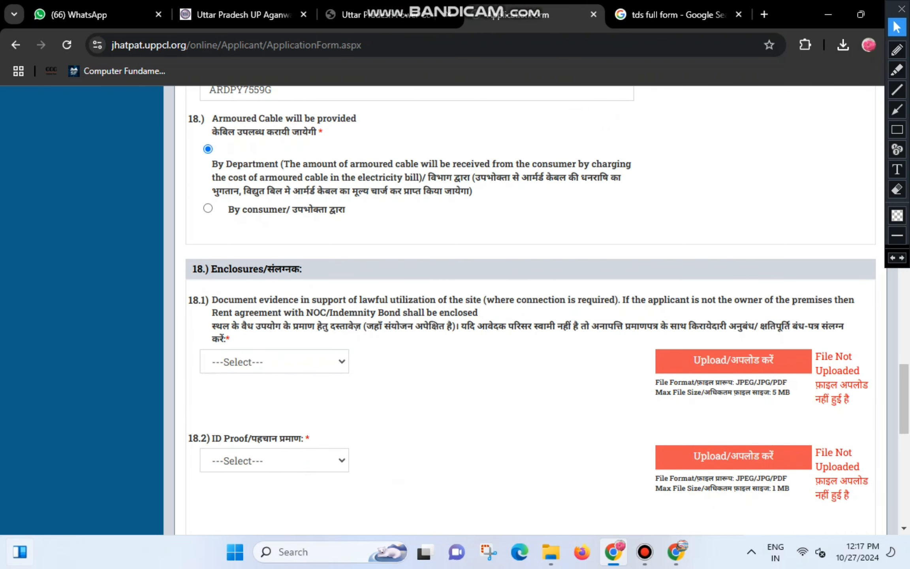
Review the Armoured Cable options and choose to have the cable provided by the consumer.
{"action": "left_click_drag", "start_coordinate": [212, 131], "coordinate": [316, 132]}
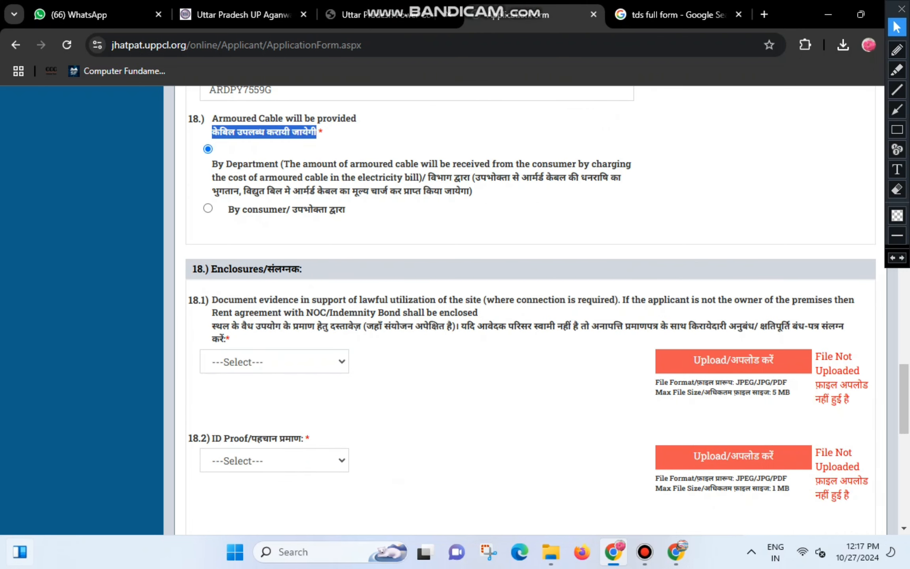
{"action": "left_click_drag", "start_coordinate": [229, 209], "coordinate": [344, 209]}
{"action": "left_click", "coordinate": [375, 214]}
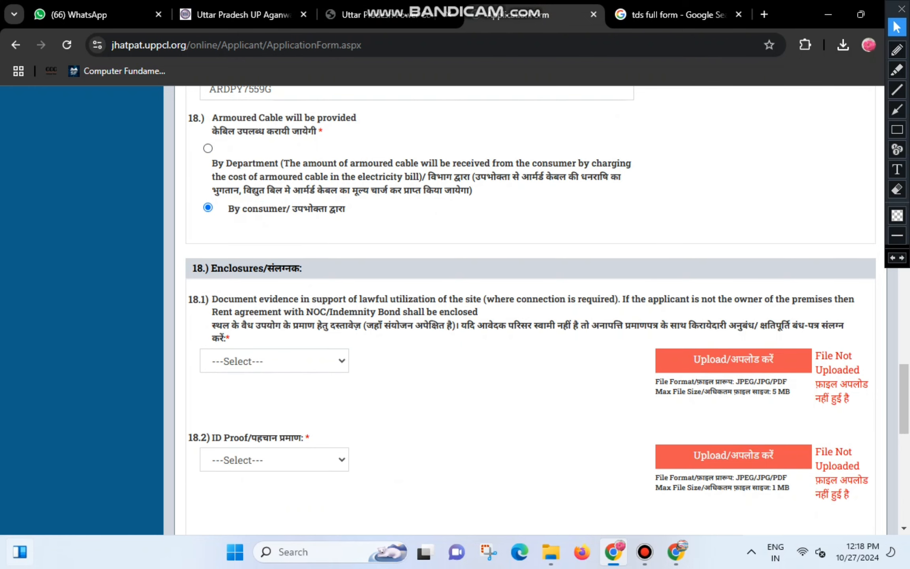
Choose House Registry as the 18.1 evidence of lawful site use and upload the PDF document from Downloads.
{"action": "scroll", "coordinate": [375, 214], "scroll_direction": "down", "scroll_amount": 4}
{"action": "left_click_drag", "start_coordinate": [212, 183], "coordinate": [230, 196]}
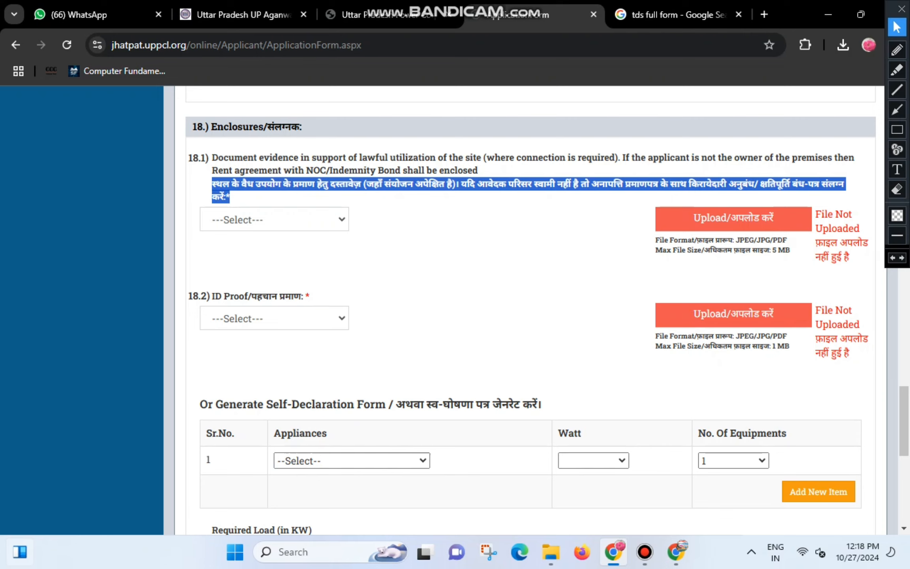
{"action": "left_click", "coordinate": [356, 206]}
{"action": "left_click", "coordinate": [274, 220]}
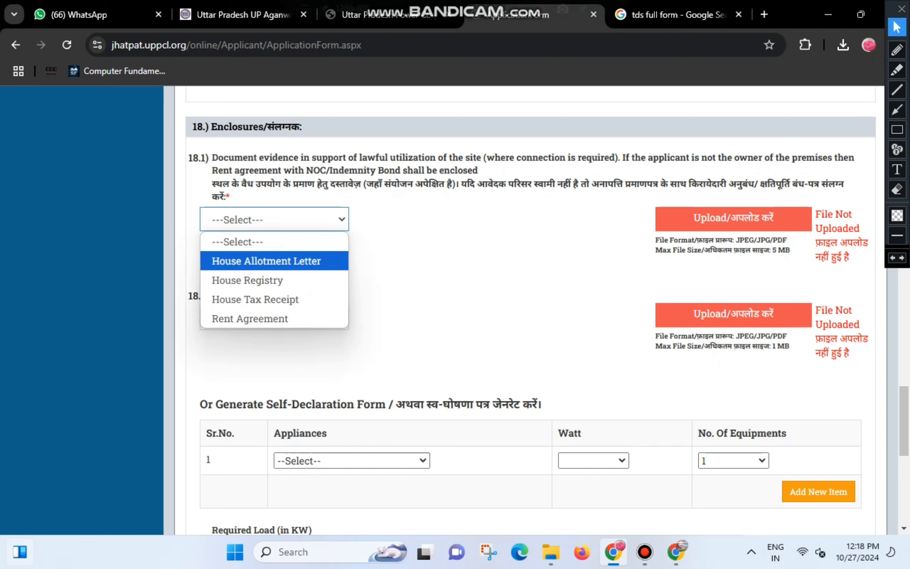
{"action": "key", "text": "Down"}
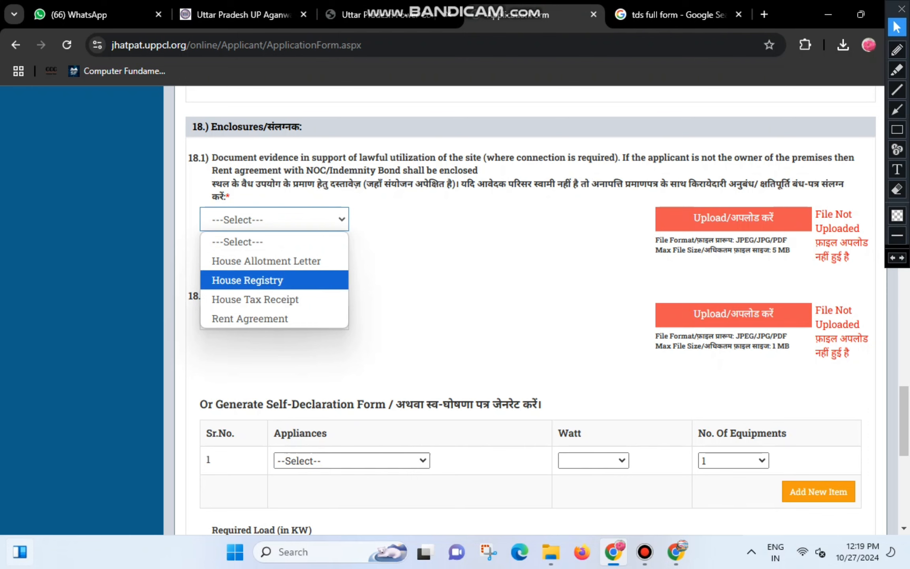
{"action": "key", "text": "Return"}
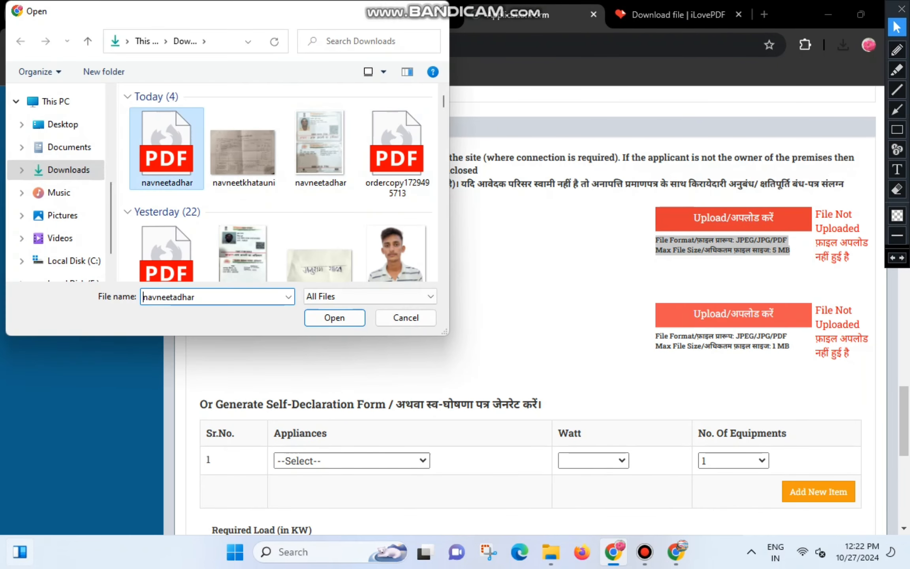
{"action": "key", "text": "Return"}
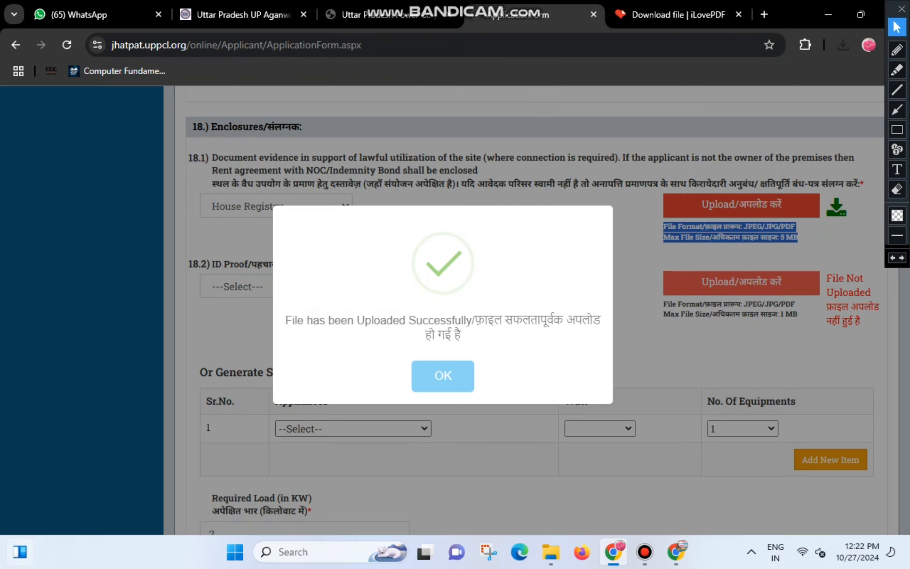
{"action": "left_click", "coordinate": [443, 375]}
Choose Aadhar Card as the ID Proof, entering the Aadhar card number and uploading the card file.
{"action": "left_click", "coordinate": [274, 299]}
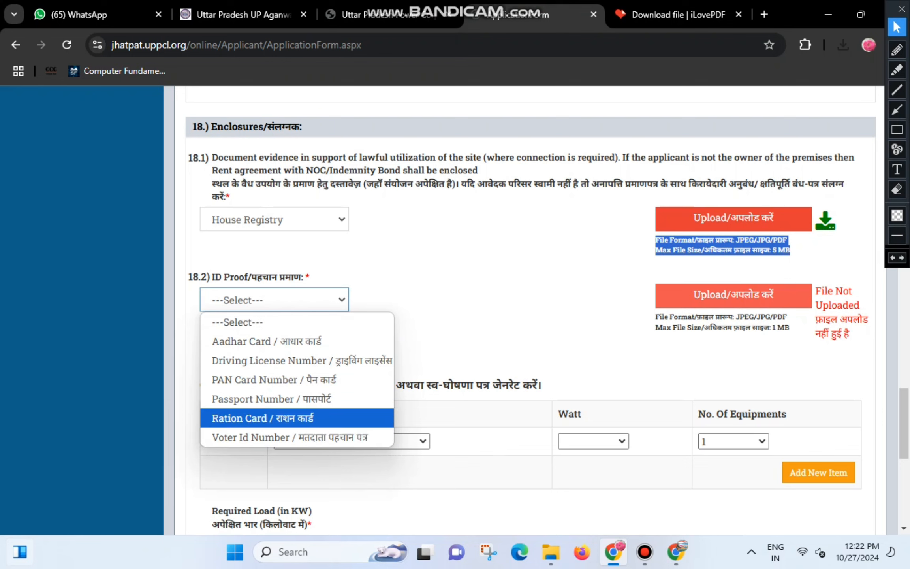
{"action": "left_click", "coordinate": [267, 341]}
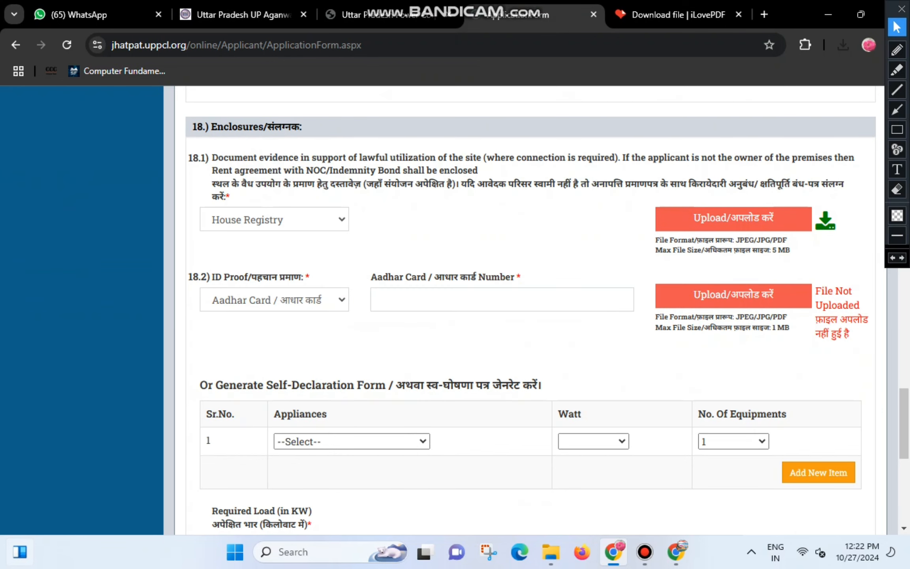
{"action": "left_click", "coordinate": [380, 300]}
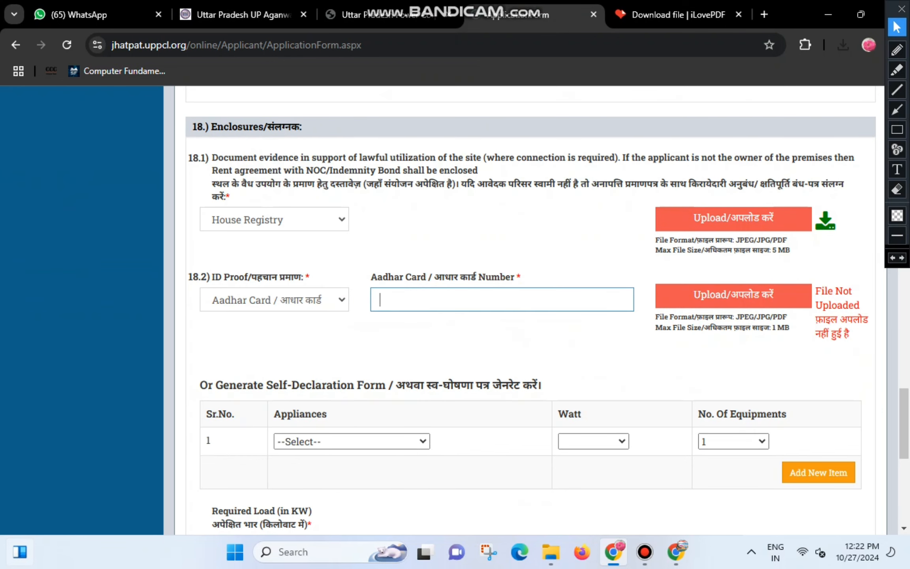
{"action": "left_click", "coordinate": [734, 296]}
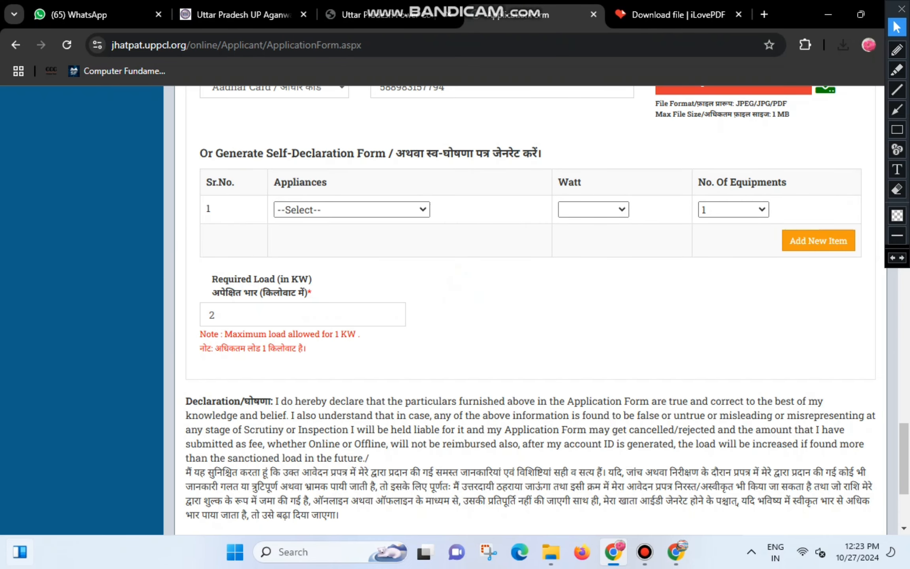
Review the Self-Declaration Form heading and add one 8 W CFL Lamp to the appliance list.
{"action": "left_click_drag", "start_coordinate": [213, 153], "coordinate": [543, 153]}
{"action": "left_click", "coordinate": [542, 153]}
{"action": "left_click_drag", "start_coordinate": [274, 182], "coordinate": [328, 183]}
{"action": "left_click", "coordinate": [351, 210]}
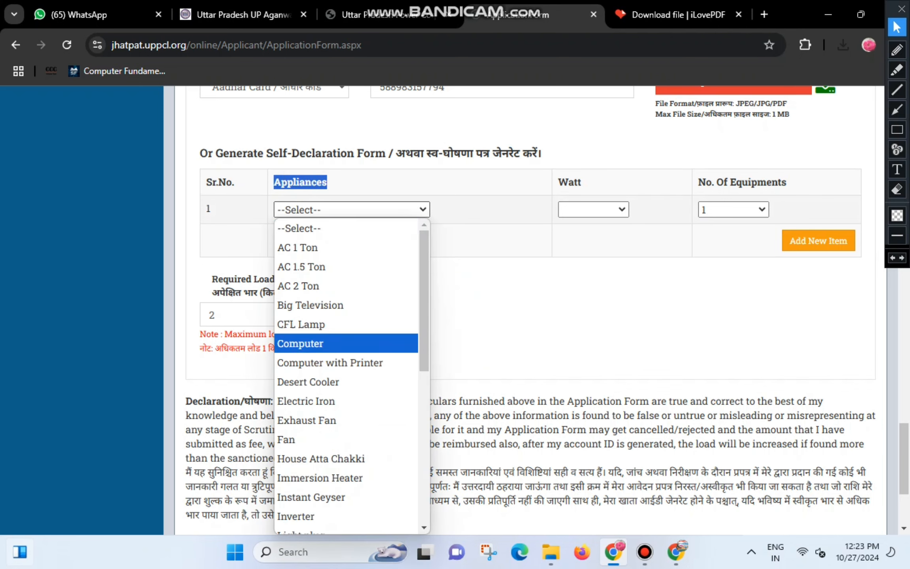
{"action": "left_click", "coordinate": [346, 324]}
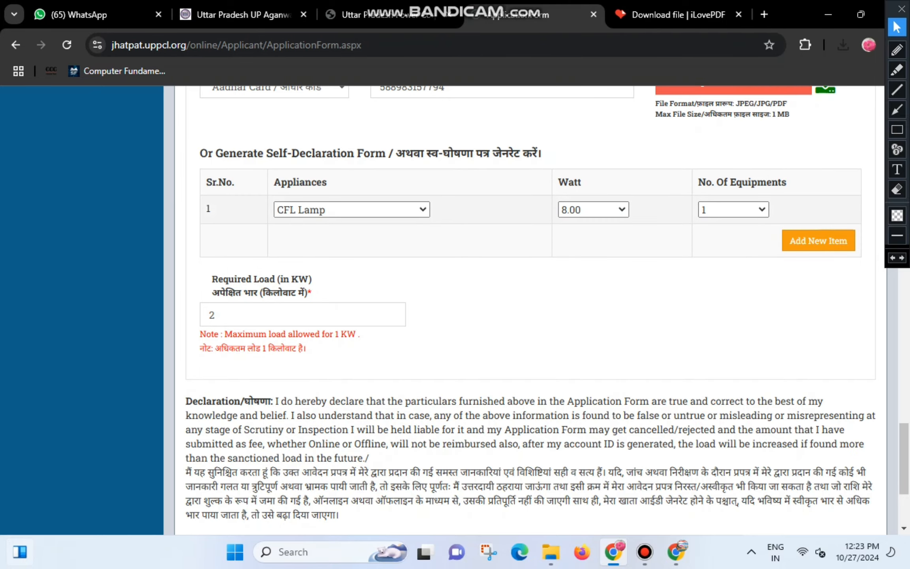
{"action": "left_click", "coordinate": [819, 241]}
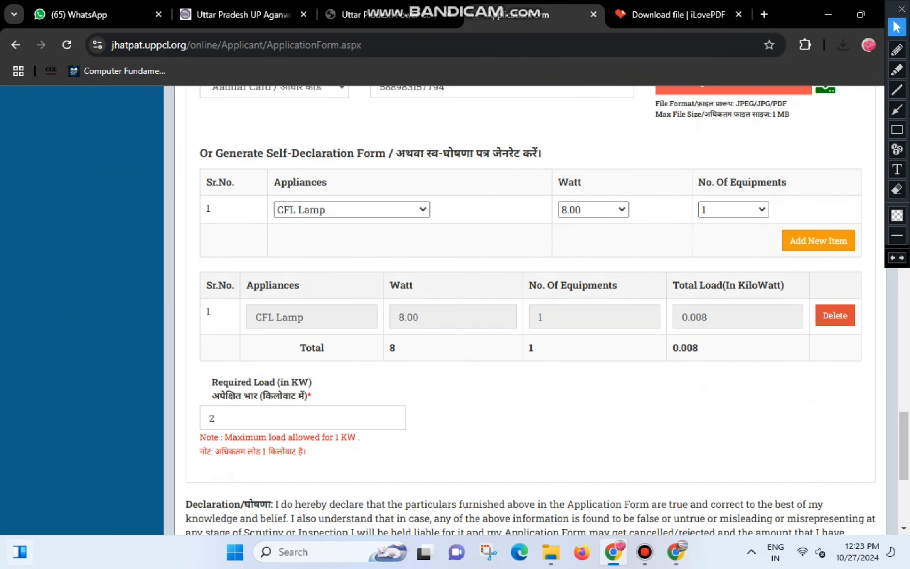
Add one 60 W Fan to the Self-Declaration Form's appliance list.
{"action": "left_click", "coordinate": [351, 209]}
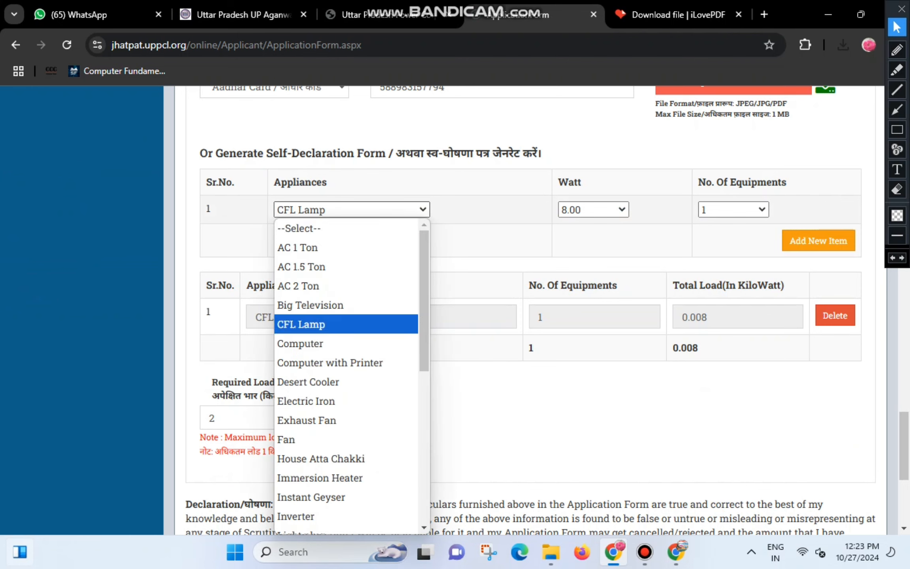
{"action": "left_click", "coordinate": [316, 440]}
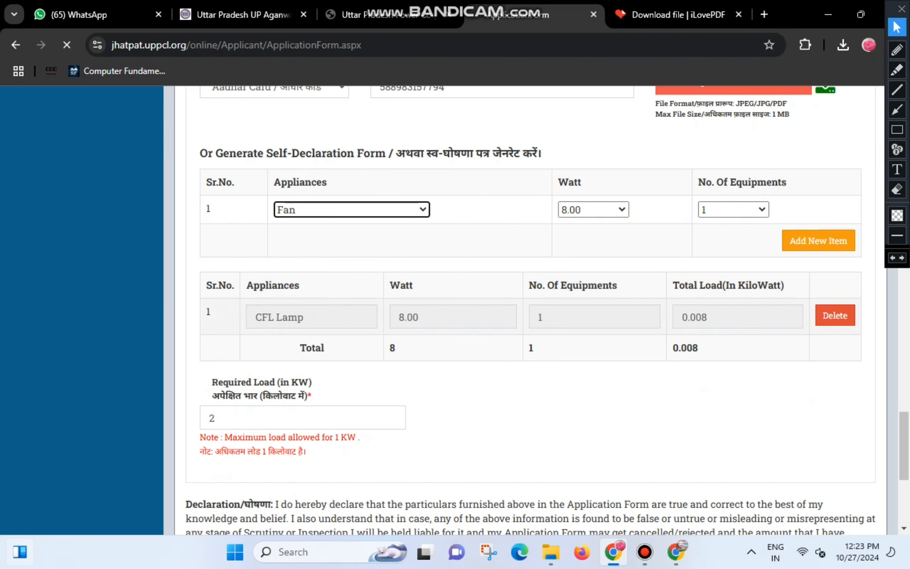
{"action": "left_click", "coordinate": [819, 240]}
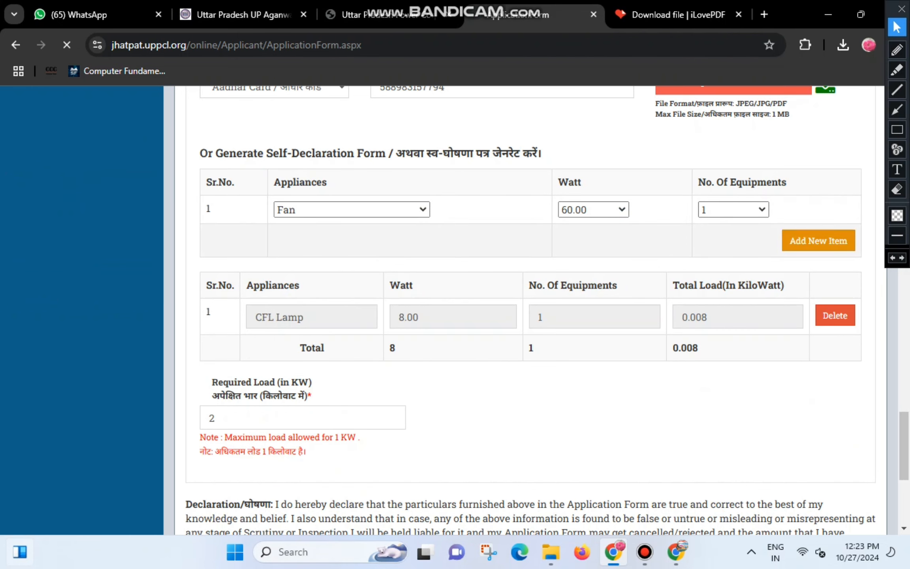
Set the Required Load to 1 KW.
{"action": "scroll", "coordinate": [529, 312], "scroll_direction": "down", "scroll_amount": 3}
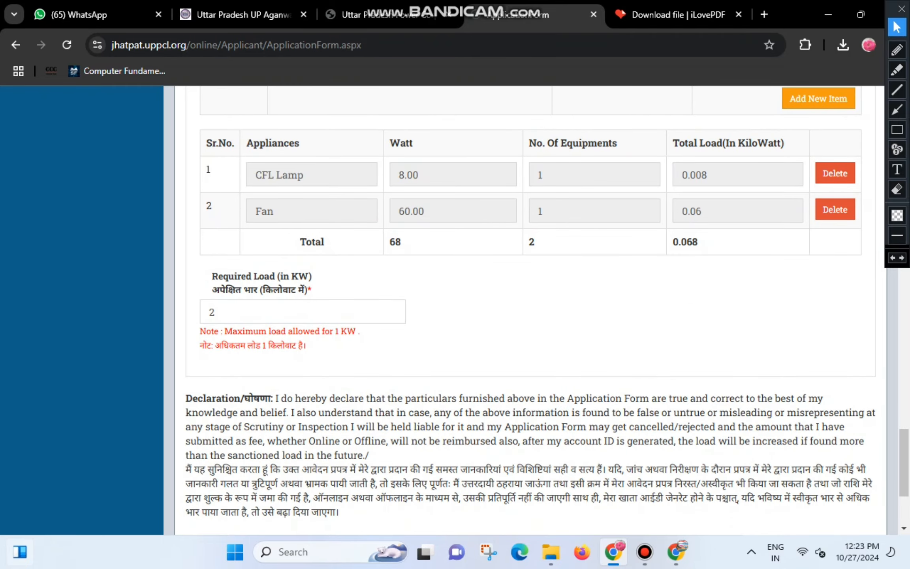
{"action": "scroll", "coordinate": [530, 308], "scroll_direction": "down", "scroll_amount": 2}
{"action": "left_click_drag", "start_coordinate": [220, 219], "coordinate": [259, 219]}
{"action": "left_click", "coordinate": [253, 240]}
{"action": "key", "text": "BackSpace"}
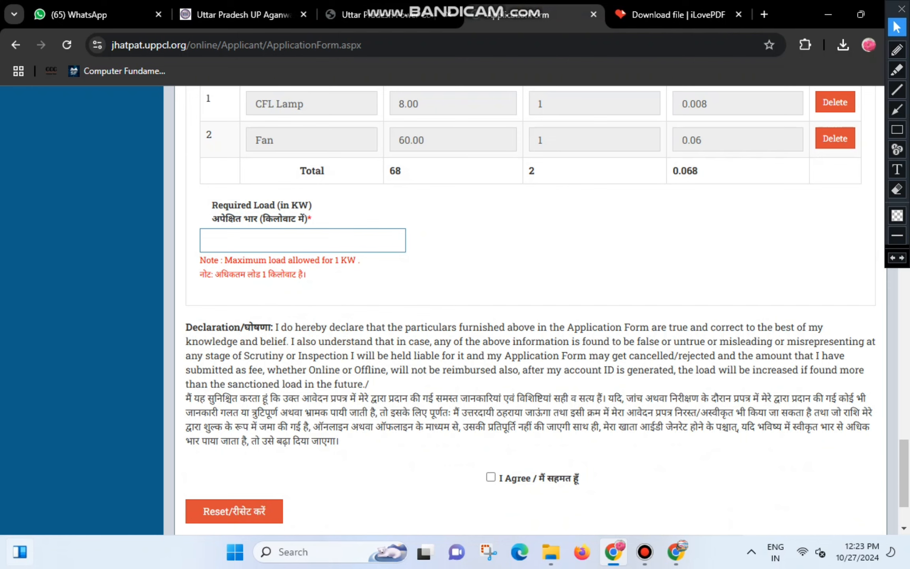
{"action": "type", "text": "1"}
{"action": "key", "text": "Tab"}
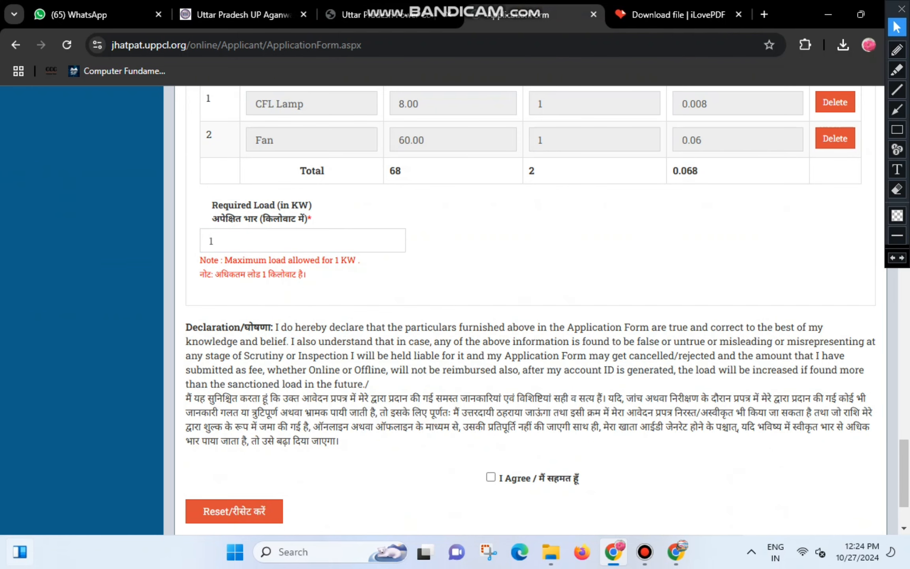
Agree to the declaration and try to save the application, marking the Save button with an on-screen rectangle.
{"action": "scroll", "coordinate": [491, 406], "scroll_direction": "down", "scroll_amount": 2}
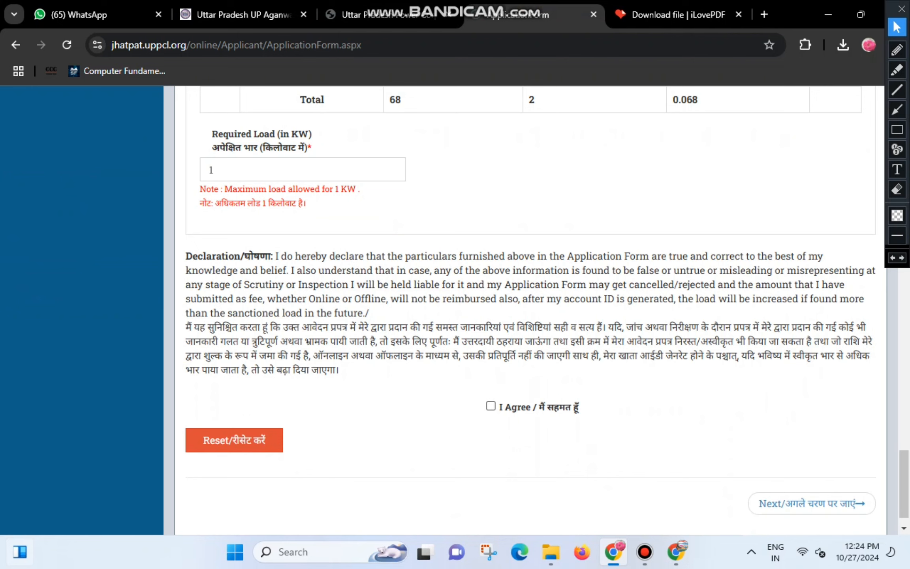
{"action": "left_click", "coordinate": [491, 406]}
{"action": "left_click", "coordinate": [897, 130]}
{"action": "left_click_drag", "start_coordinate": [177, 425], "coordinate": [288, 457]}
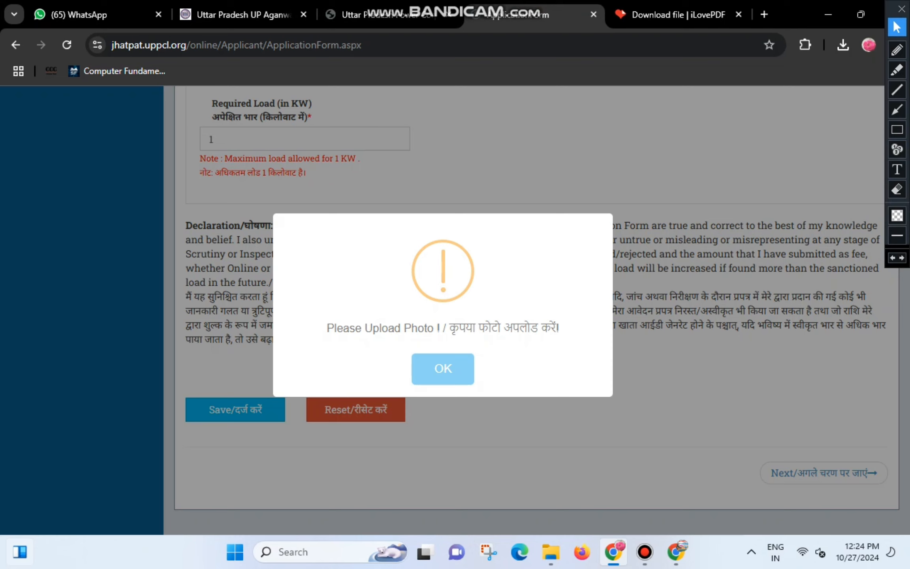
Upload the applicant's photo to the application form, outlining the photo area with an on-screen rectangle, and acknowledge the upload confirmation.
{"action": "left_click_drag", "start_coordinate": [327, 328], "coordinate": [559, 328]}
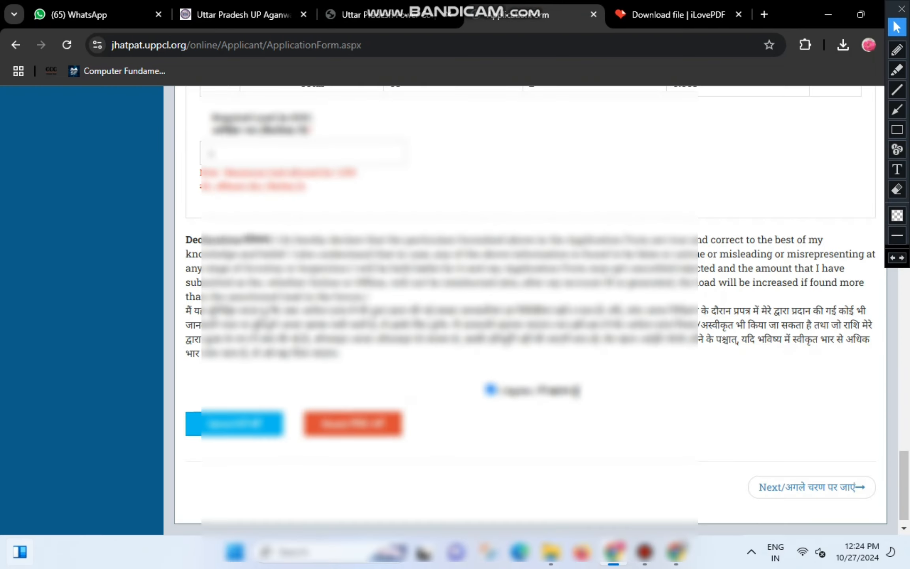
{"action": "scroll", "coordinate": [530, 308], "scroll_direction": "up", "scroll_amount": 15}
{"action": "scroll", "coordinate": [529, 308], "scroll_direction": "up", "scroll_amount": 15}
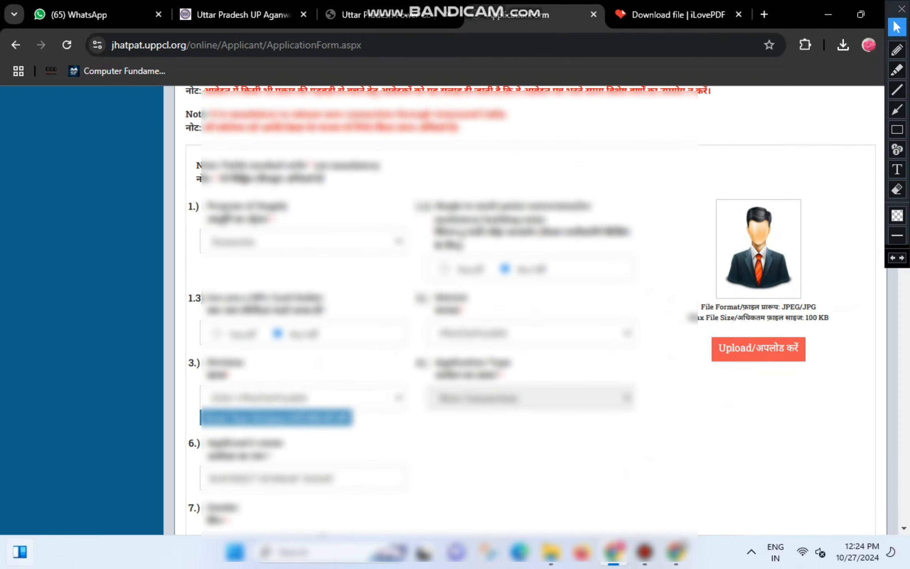
{"action": "left_click", "coordinate": [897, 130]}
{"action": "mouse_move", "coordinate": [697, 183]}
{"action": "left_mouse_down"}
{"action": "mouse_move", "coordinate": [715, 274]}
{"action": "mouse_move", "coordinate": [748, 334]}
{"action": "mouse_move", "coordinate": [832, 331]}
{"action": "left_mouse_up"}
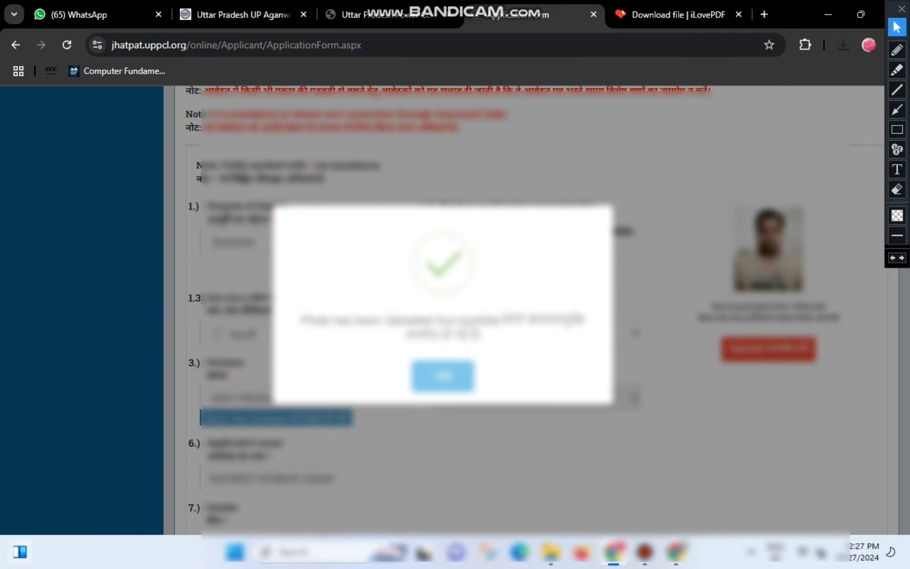
{"action": "left_click", "coordinate": [443, 375]}
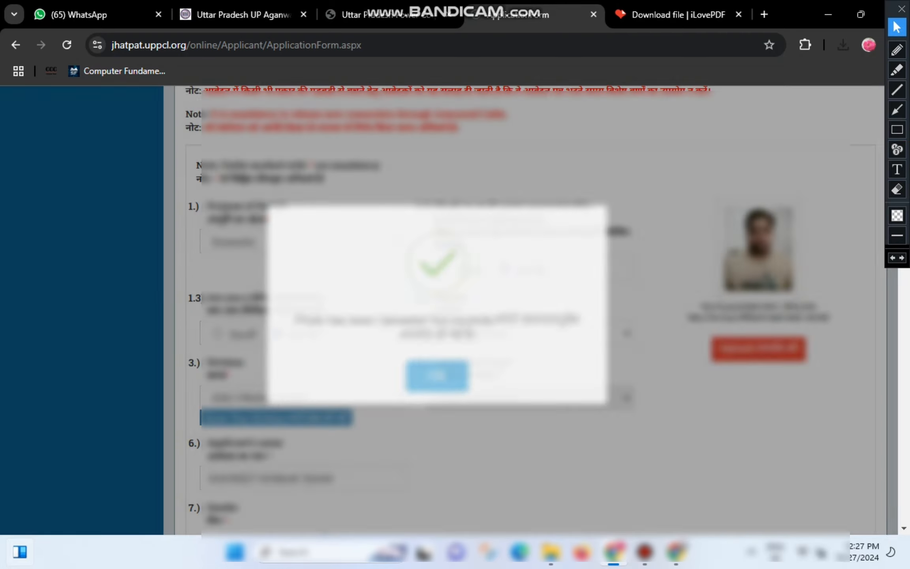
Submit the completed application form with the declaration agreed and proceed to the next stage.
{"action": "scroll", "coordinate": [514, 316], "scroll_direction": "down", "scroll_amount": 10}
{"action": "scroll", "coordinate": [525, 308], "scroll_direction": "down", "scroll_amount": 20}
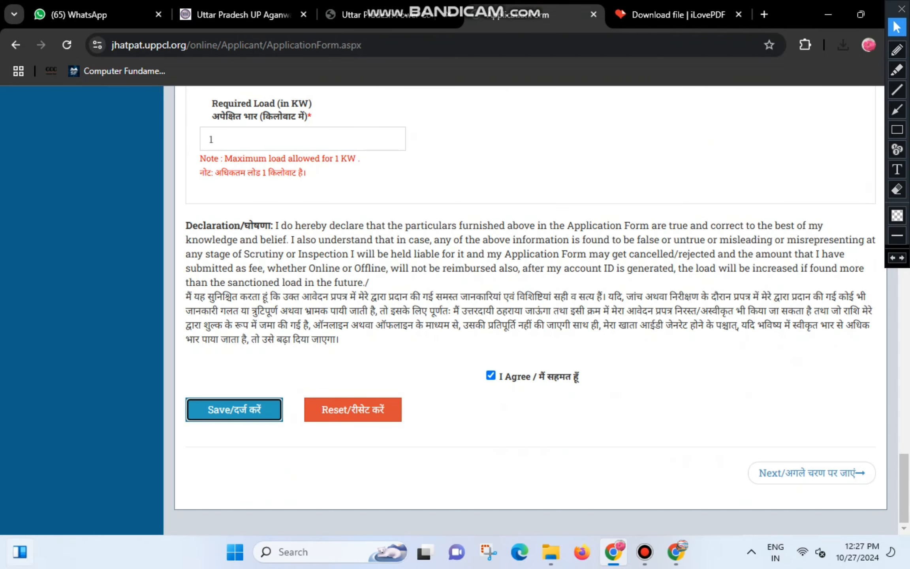
{"action": "left_click", "coordinate": [811, 473]}
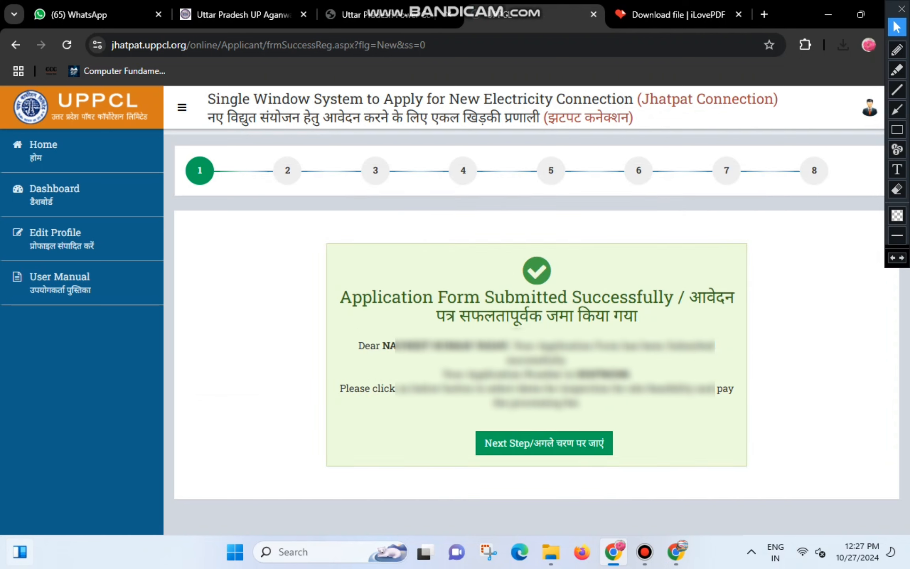
Highlight the application number, outline the Next Step button with an on-screen rectangle, and continue to the processing fee page.
{"action": "left_click_drag", "start_coordinate": [442, 374], "coordinate": [632, 374]}
{"action": "left_click", "coordinate": [632, 375]}
{"action": "left_click", "coordinate": [897, 130]}
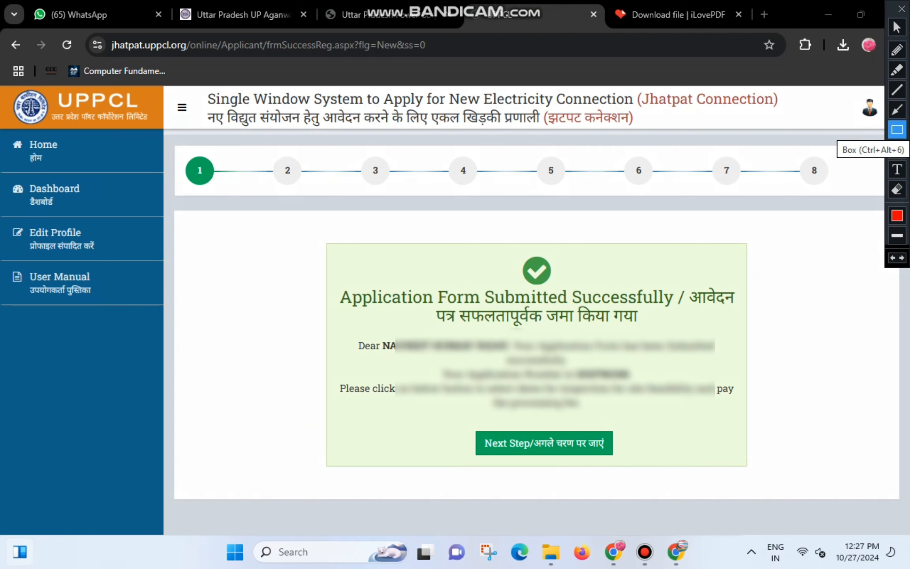
{"action": "left_click_drag", "start_coordinate": [466, 419], "coordinate": [641, 465]}
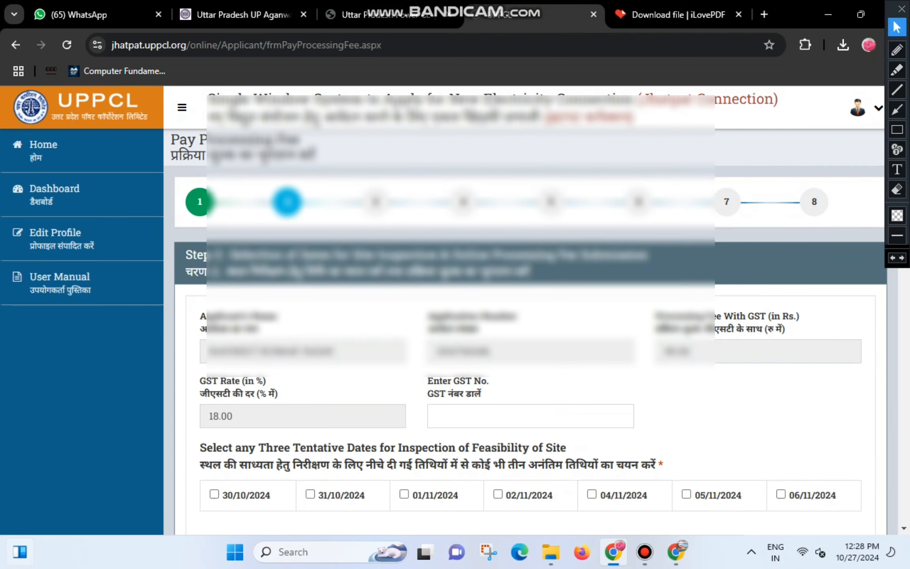
Select 30/10/2024, 31/10/2024 and 01/11/2024 as the three tentative dates for the site feasibility inspection.
{"action": "scroll", "coordinate": [525, 308], "scroll_direction": "down", "scroll_amount": 5}
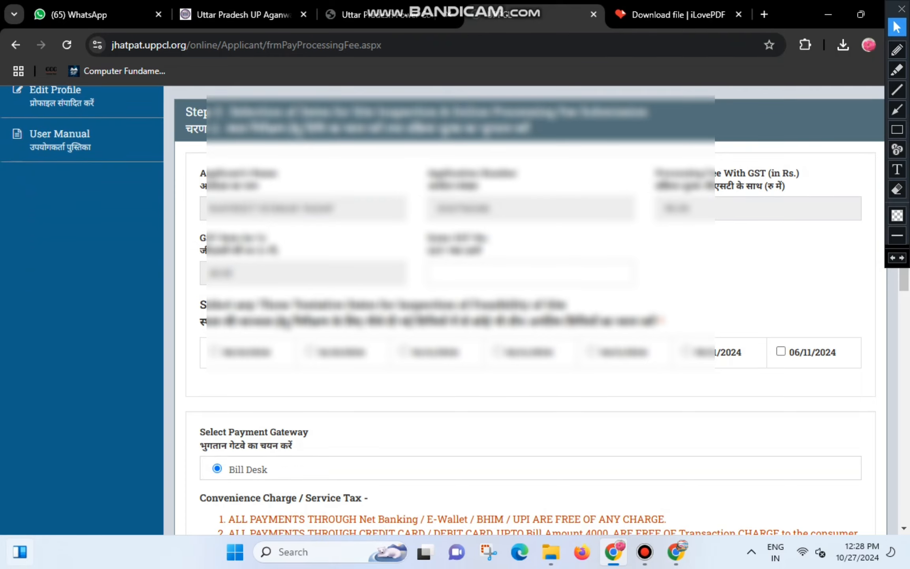
{"action": "left_click_drag", "start_coordinate": [200, 252], "coordinate": [640, 252]}
{"action": "left_click", "coordinate": [640, 251]}
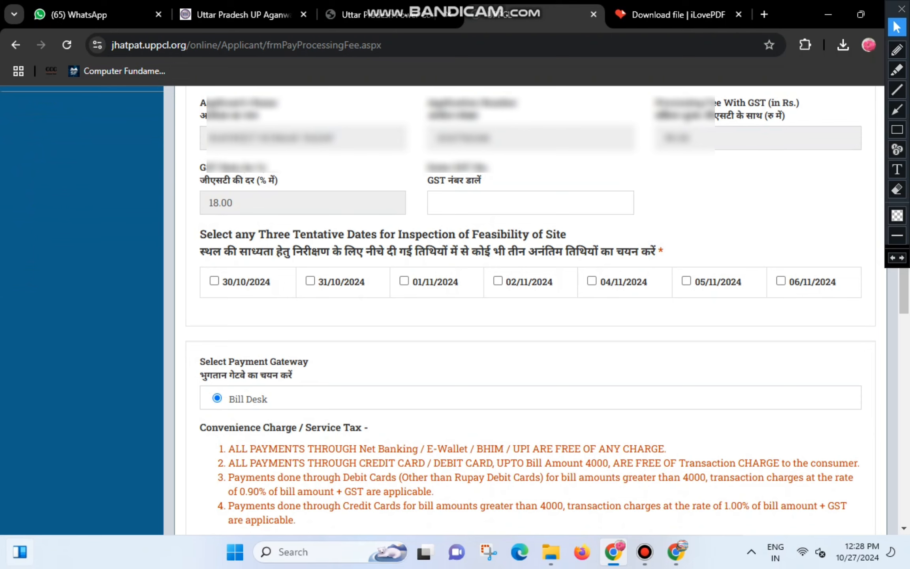
{"action": "left_click", "coordinate": [214, 281]}
{"action": "left_click", "coordinate": [310, 281]}
{"action": "left_click", "coordinate": [404, 280]}
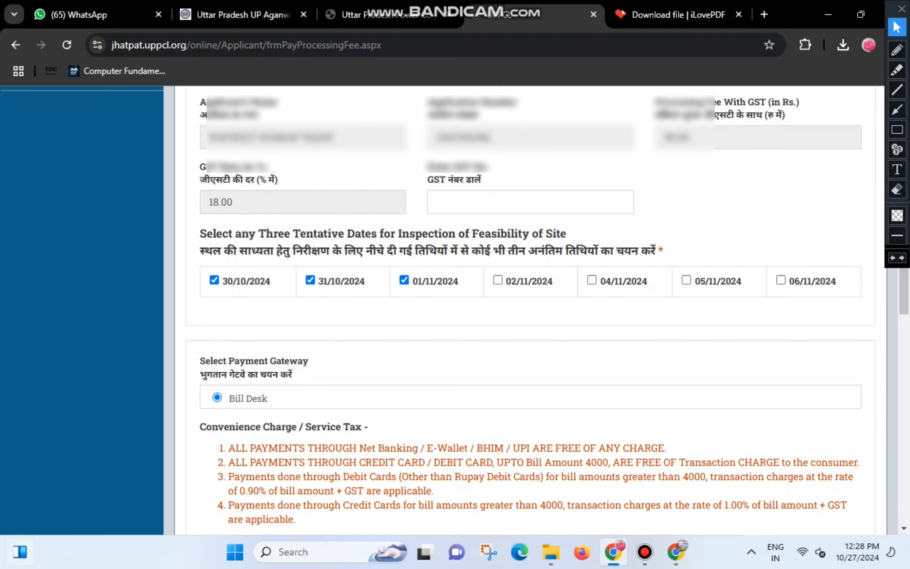
Agree to the payment conditions and proceed to pay the processing fee through Bill Desk.
{"action": "scroll", "coordinate": [529, 312], "scroll_direction": "down", "scroll_amount": 7}
{"action": "scroll", "coordinate": [529, 313], "scroll_direction": "down", "scroll_amount": 3}
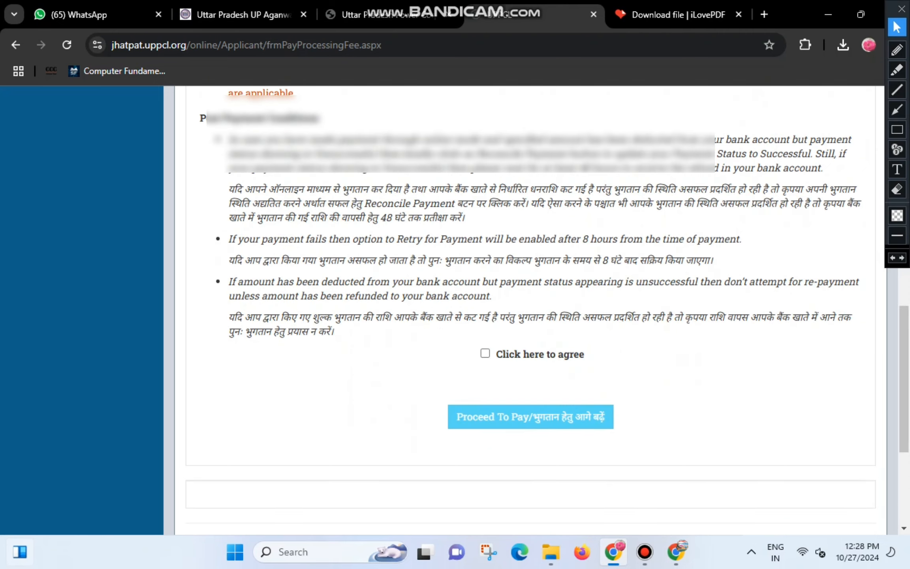
{"action": "left_click", "coordinate": [485, 353]}
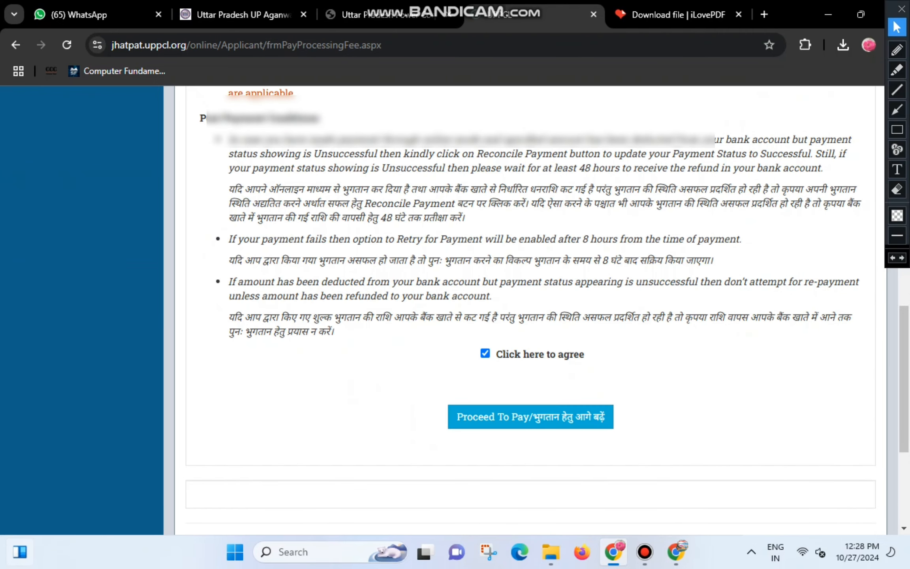
{"action": "left_click", "coordinate": [530, 417]}
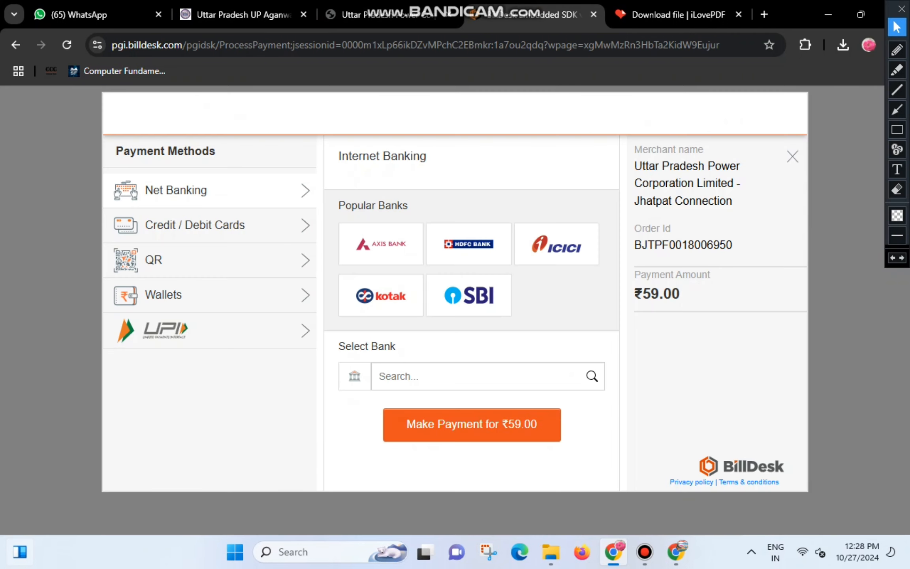
Pay the ₹59.00 processing fee by BHIM UPI QR, outlining the payment amount and QR method with on-screen rectangles.
{"action": "left_click", "coordinate": [897, 129]}
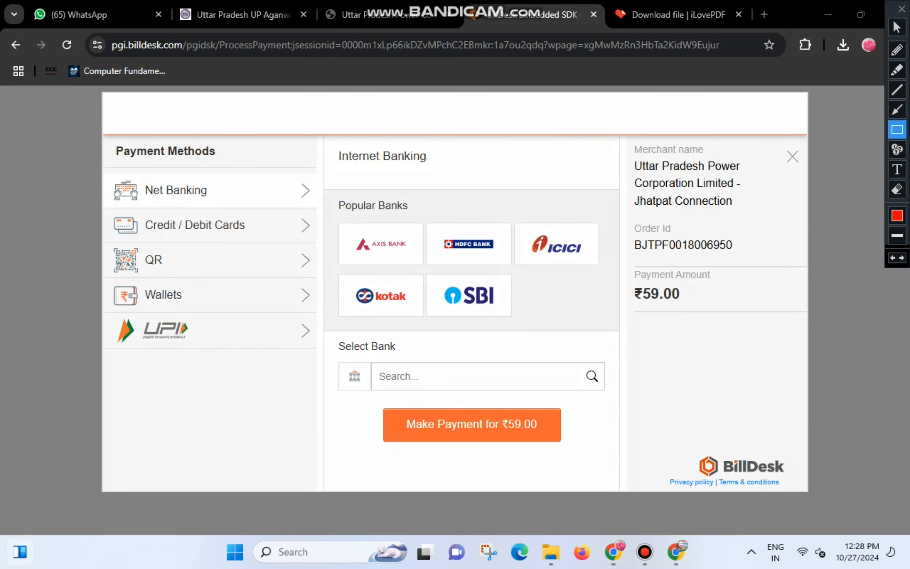
{"action": "mouse_move", "coordinate": [624, 274]}
{"action": "left_mouse_down"}
{"action": "mouse_move", "coordinate": [654, 303]}
{"action": "mouse_move", "coordinate": [689, 312]}
{"action": "left_mouse_up"}
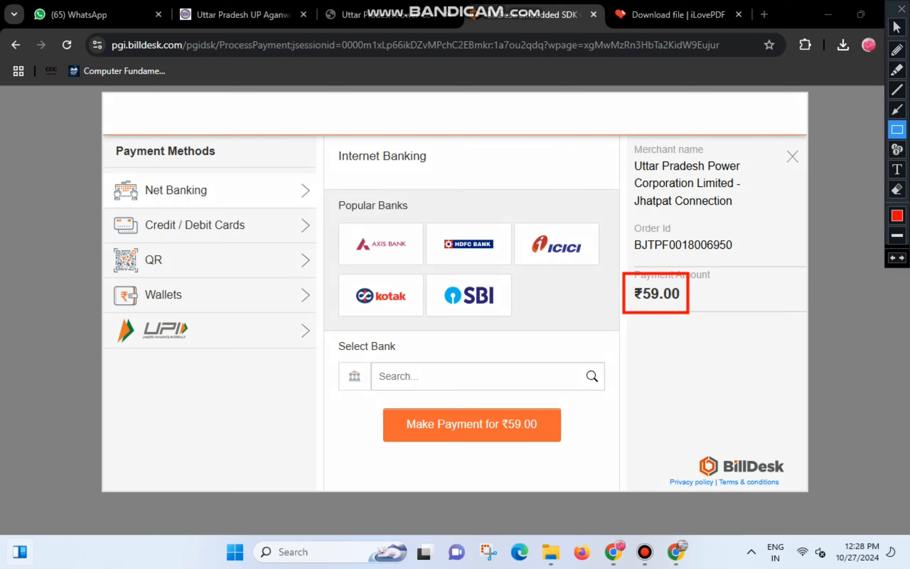
{"action": "mouse_move", "coordinate": [98, 236]}
{"action": "left_mouse_down"}
{"action": "mouse_move", "coordinate": [116, 267]}
{"action": "mouse_move", "coordinate": [186, 280]}
{"action": "left_mouse_up"}
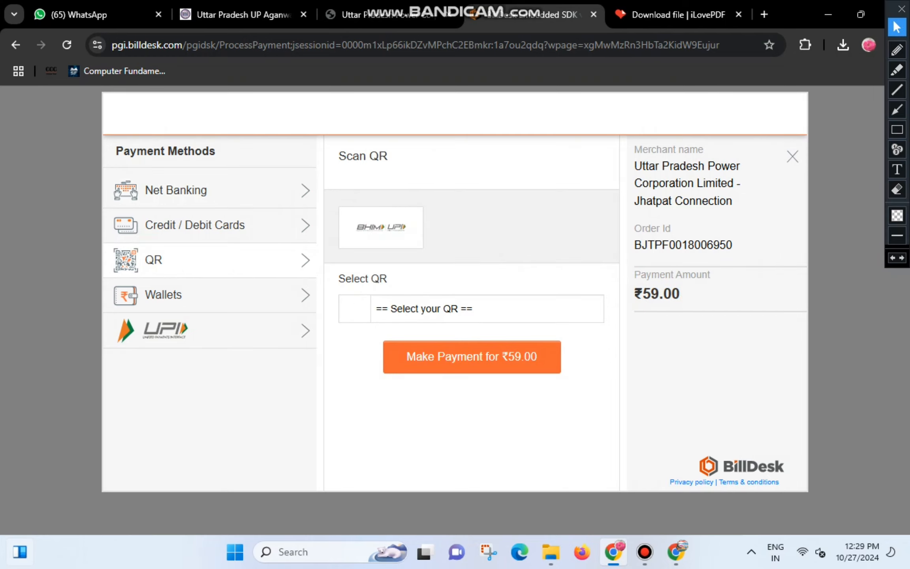
{"action": "left_click", "coordinate": [381, 228]}
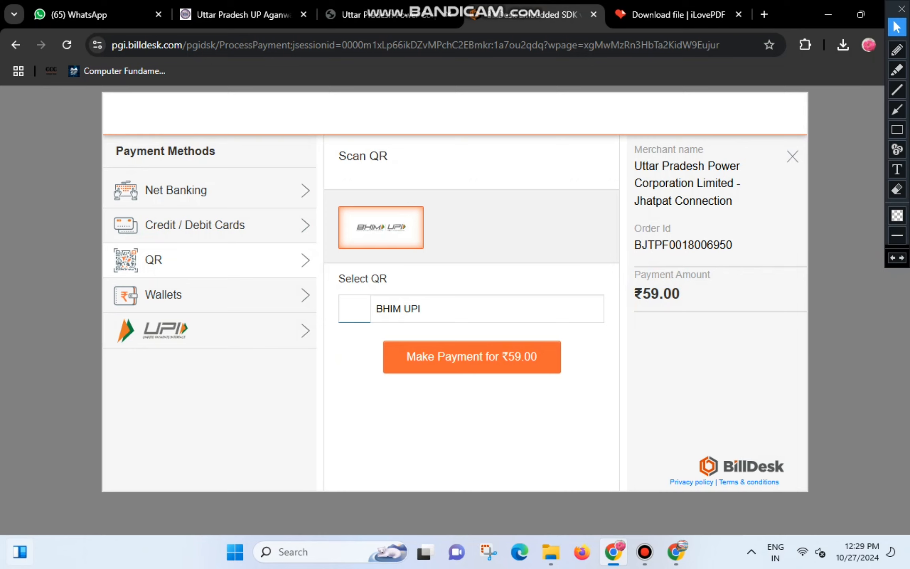
{"action": "left_click", "coordinate": [472, 356]}
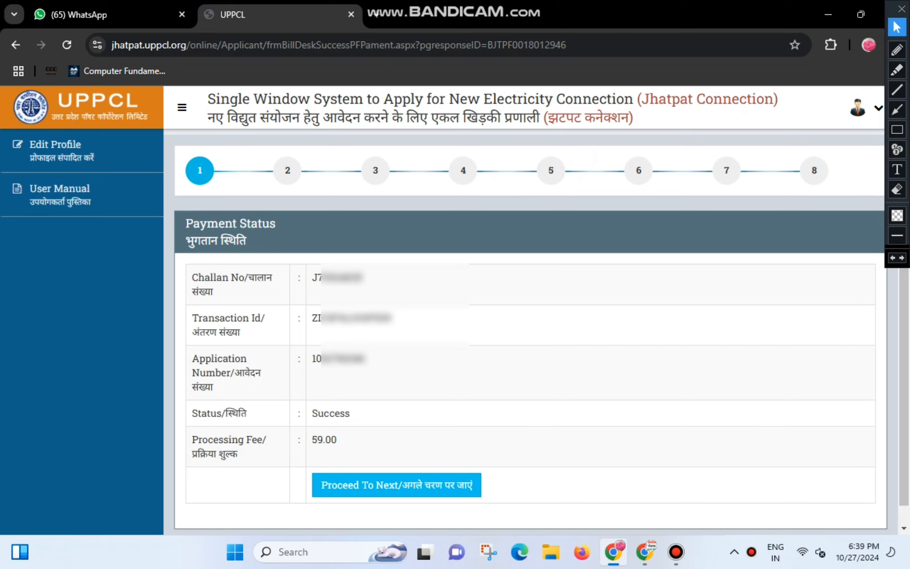
Highlight the challan number and application number in the Payment Status table and proceed to the next stage.
{"action": "left_click_drag", "start_coordinate": [318, 278], "coordinate": [361, 278]}
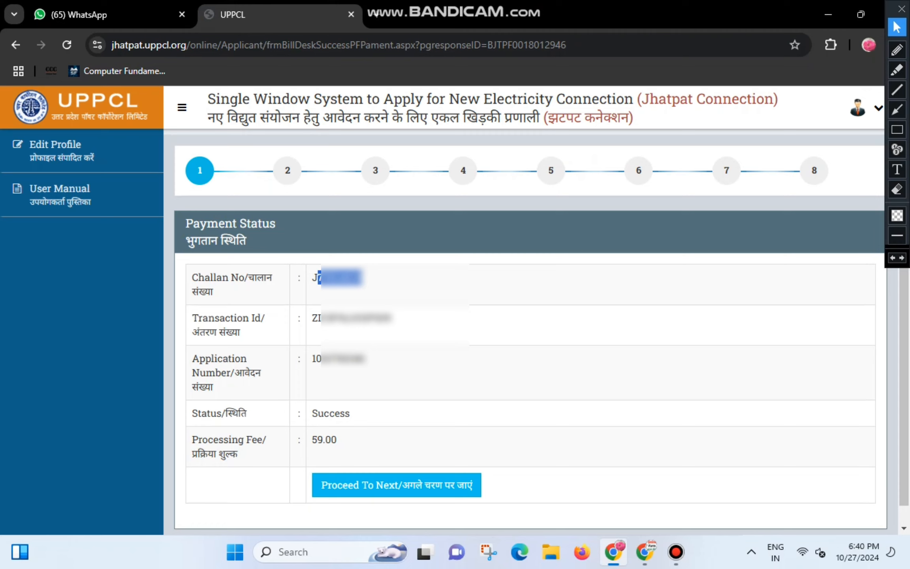
{"action": "left_click_drag", "start_coordinate": [312, 359], "coordinate": [366, 358]}
{"action": "left_click", "coordinate": [396, 485]}
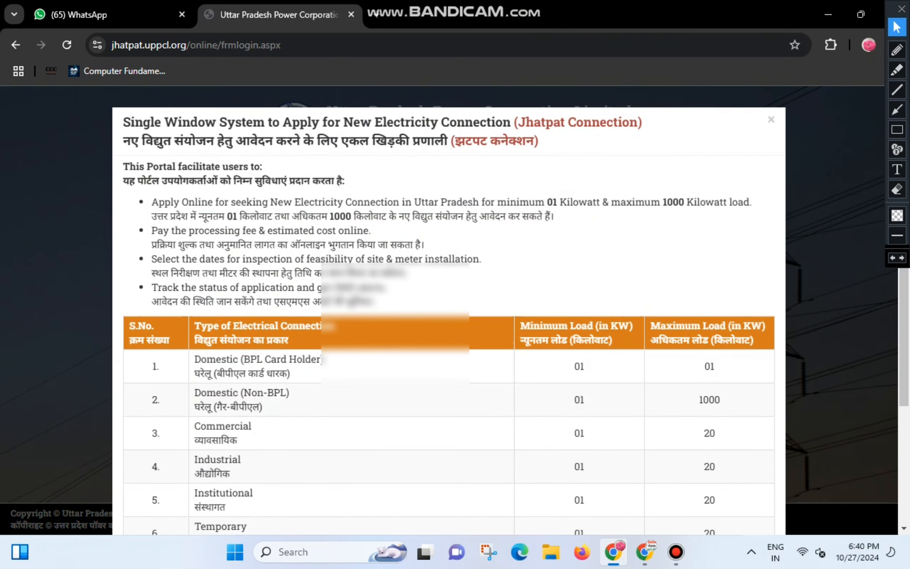
Dismiss the portal's introductory notice and open the Step3 application for processing from the applicant dashboard.
{"action": "left_click", "coordinate": [771, 119]}
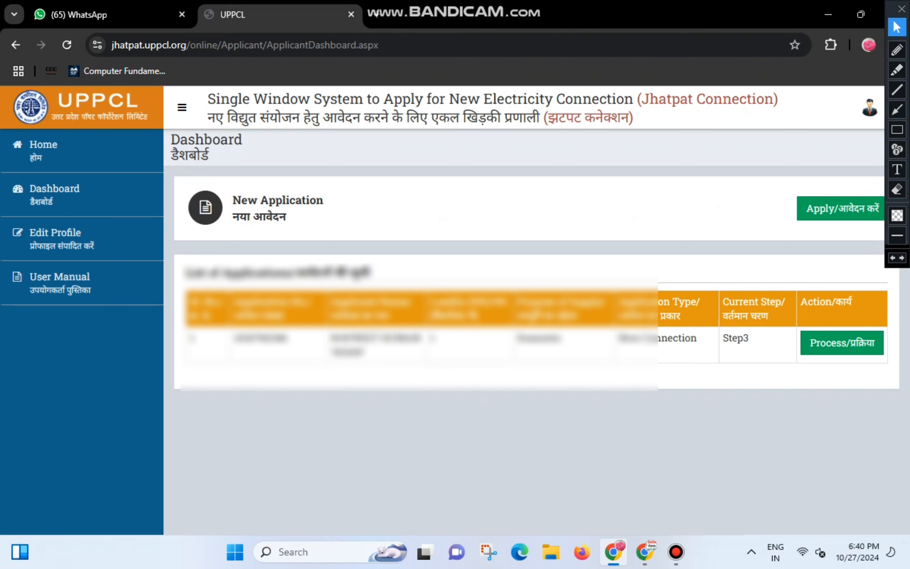
{"action": "left_click", "coordinate": [842, 343]}
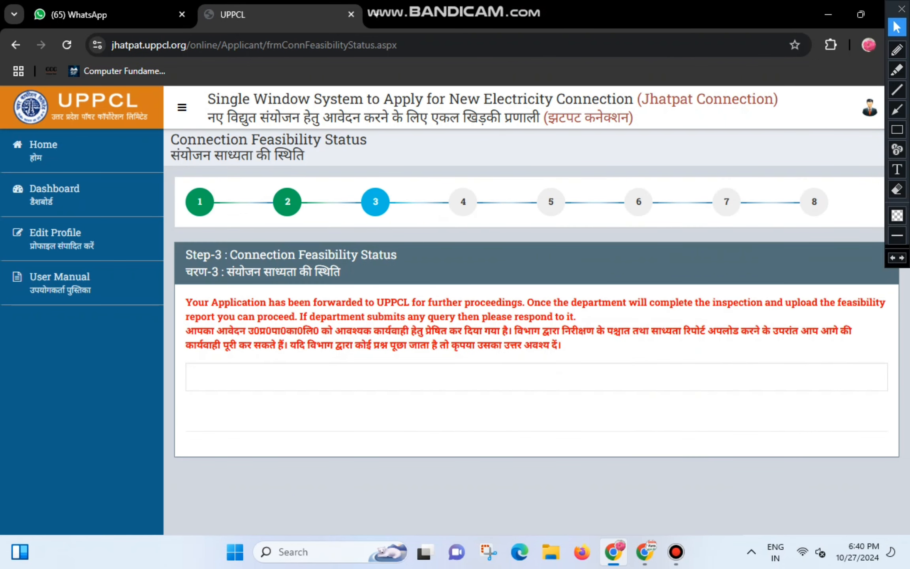
Outline progress steps 1, 2 and 3 and the Hindi feasibility notice with on-screen rectangles, including its last sentence about department questions.
{"action": "left_click", "coordinate": [897, 129]}
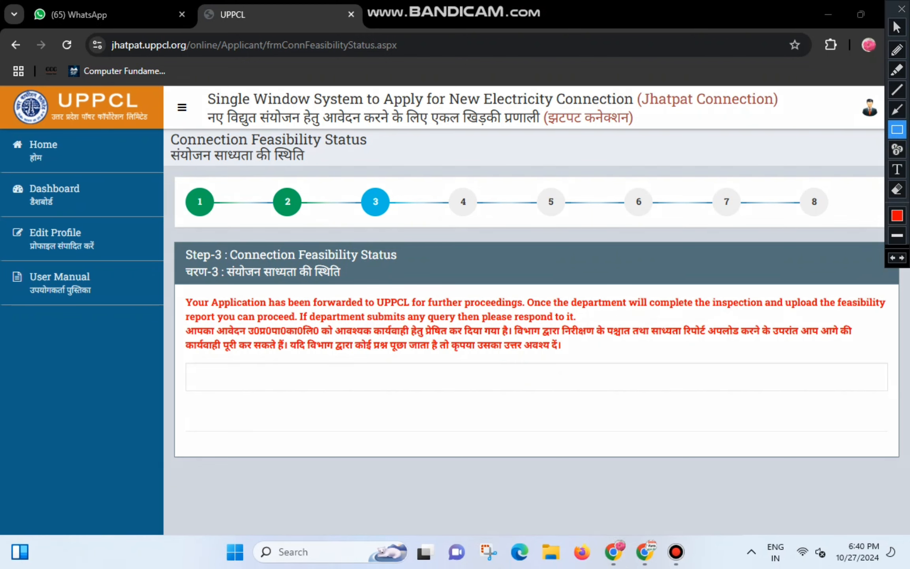
{"action": "left_click_drag", "start_coordinate": [180, 184], "coordinate": [217, 220]}
{"action": "left_click_drag", "start_coordinate": [264, 190], "coordinate": [311, 220]}
{"action": "left_click_drag", "start_coordinate": [343, 183], "coordinate": [396, 222]}
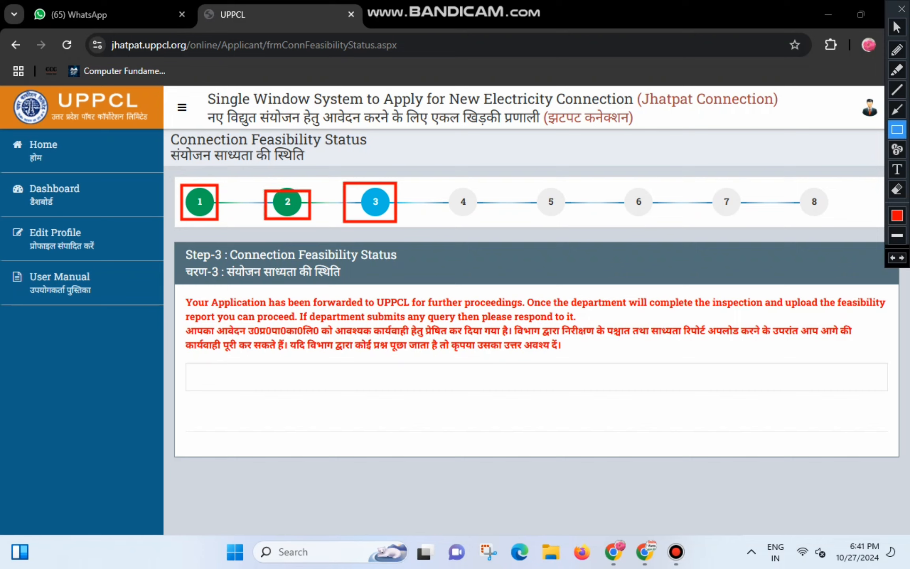
{"action": "mouse_move", "coordinate": [179, 323]}
{"action": "left_mouse_down"}
{"action": "mouse_move", "coordinate": [257, 370]}
{"action": "mouse_move", "coordinate": [855, 366]}
{"action": "left_mouse_up"}
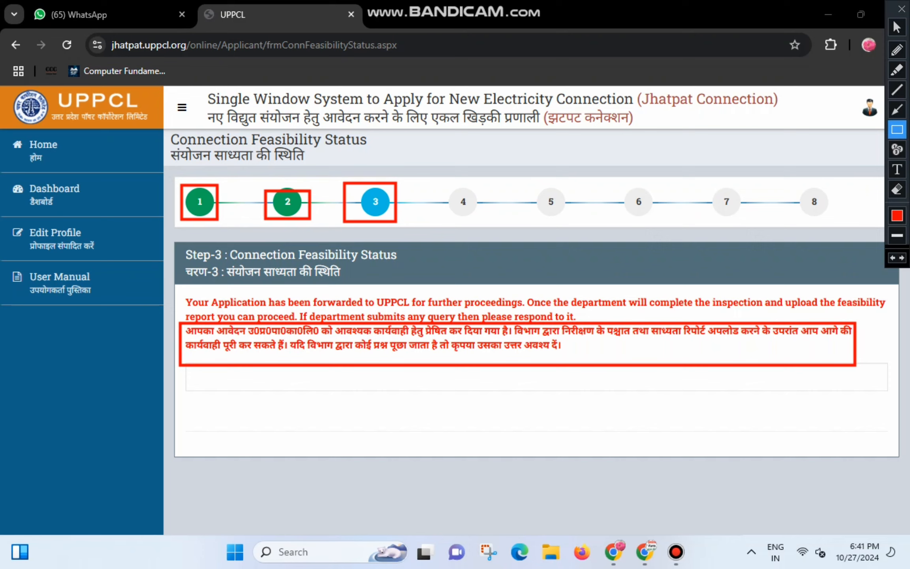
{"action": "mouse_move", "coordinate": [287, 337]}
{"action": "left_mouse_down"}
{"action": "mouse_move", "coordinate": [304, 356]}
{"action": "mouse_move", "coordinate": [569, 359]}
{"action": "left_mouse_up"}
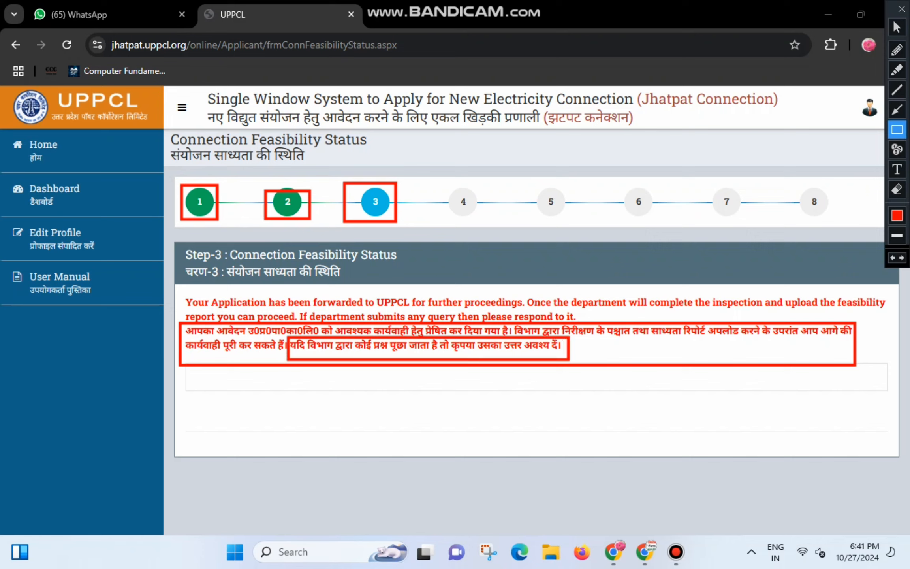